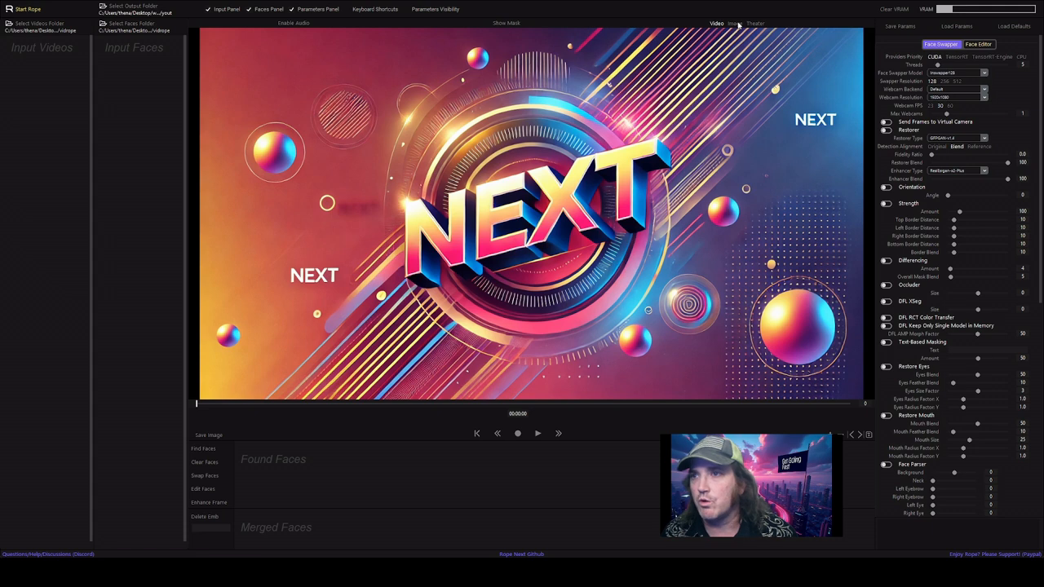
Start Rope in Image mode and load the image of the wild-haired Beetlejuice character.
click(735, 23)
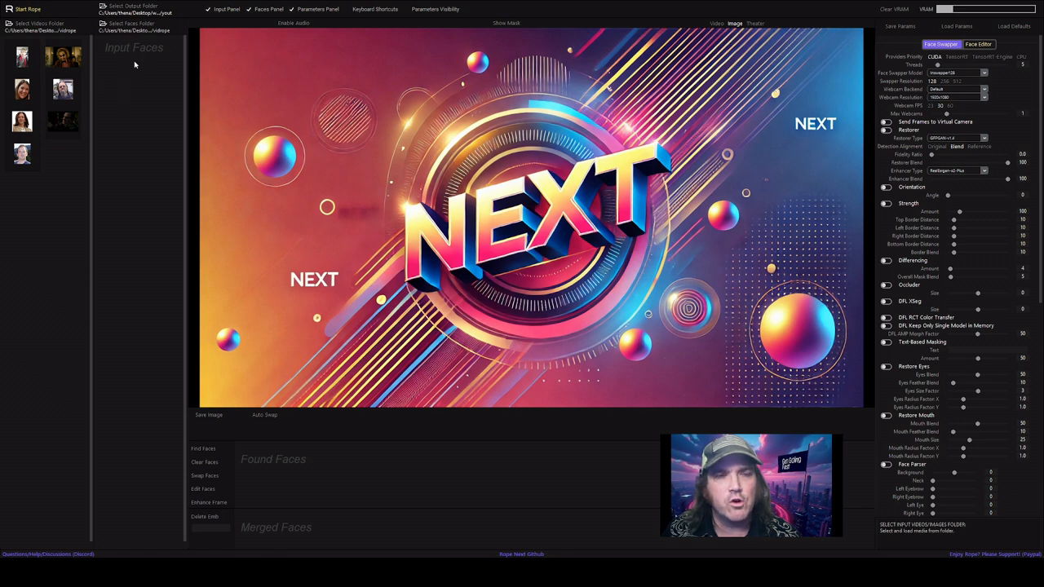
click(23, 10)
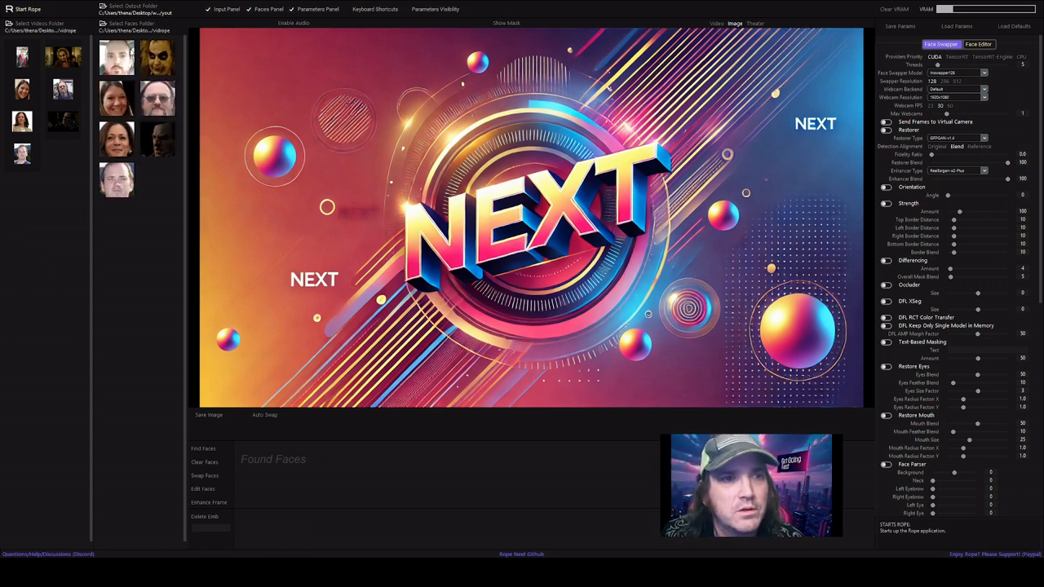
click(62, 63)
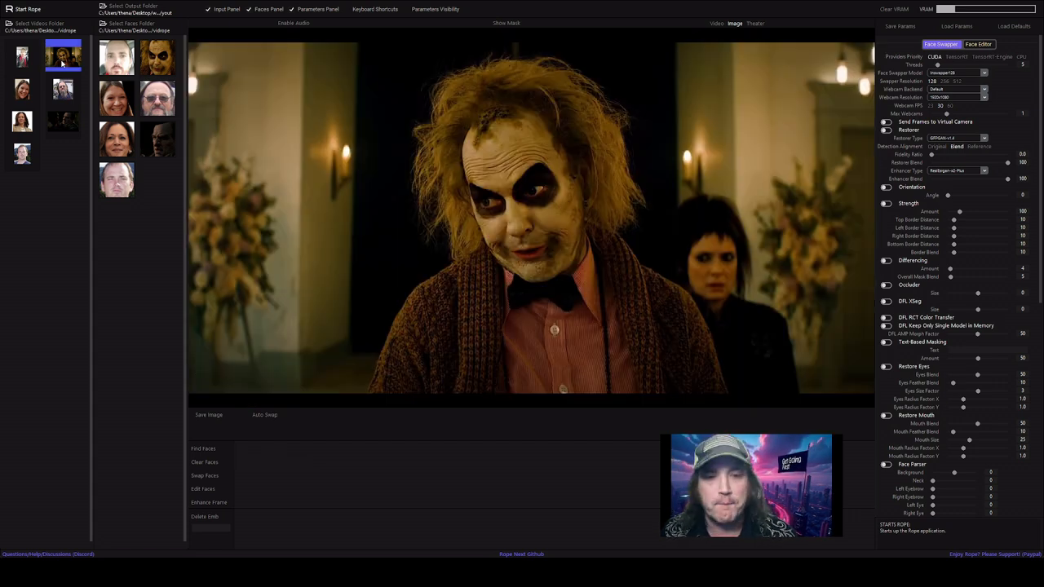
Find the faces in the loaded image, enable face swapping and assign the first input face to the found face.
click(214, 452)
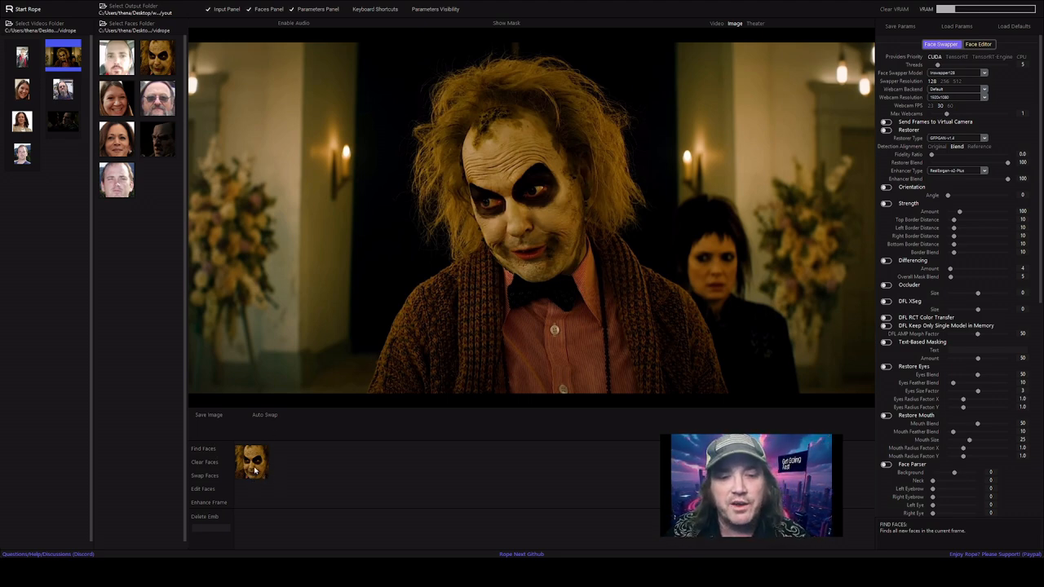
click(205, 476)
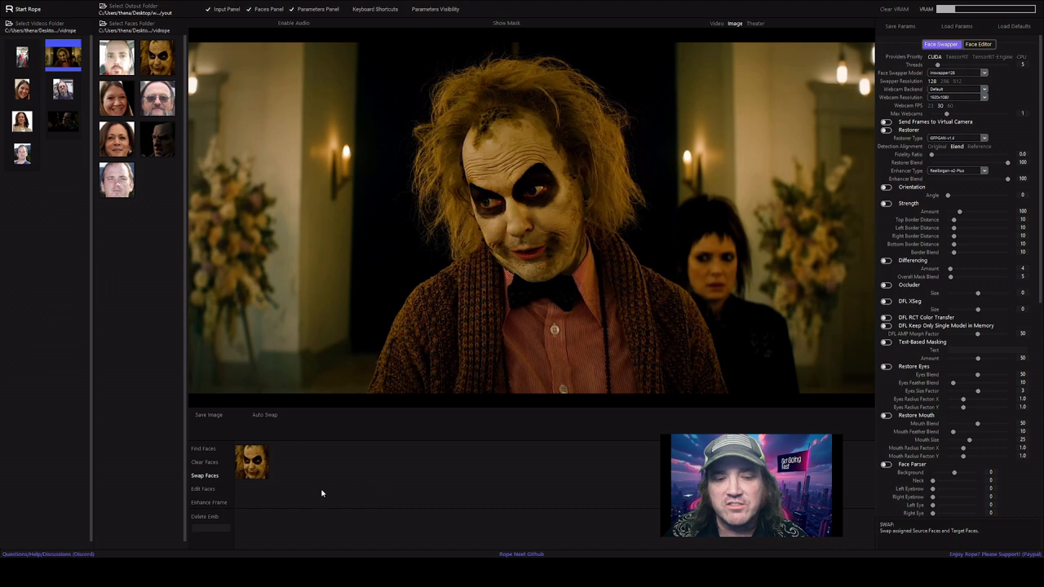
click(255, 464)
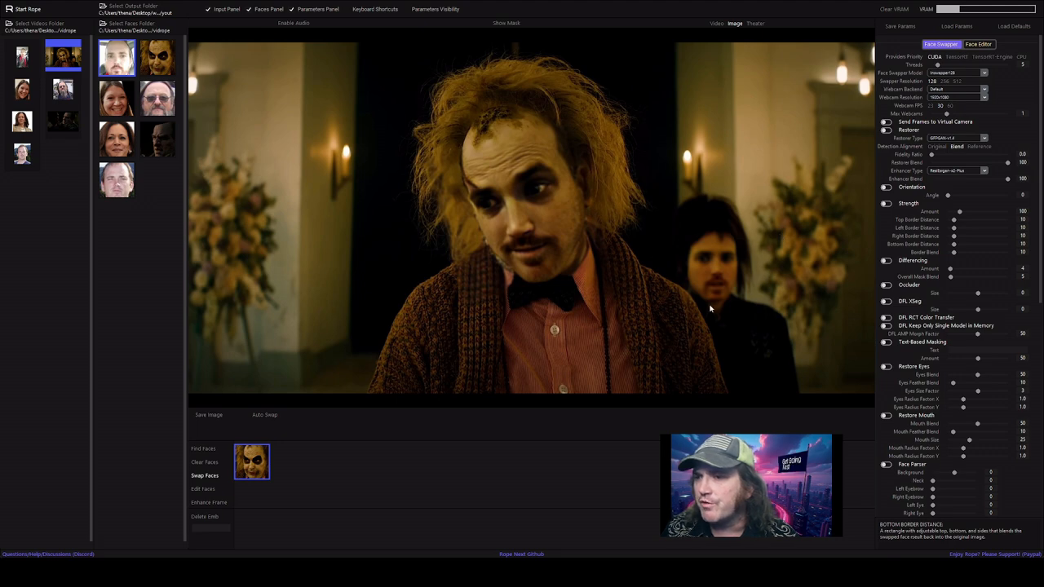
Enable Face Likeness and raise the Similarity Threshold to 63 to restrict the swap to the main face.
scroll(1042, 220, down, 10)
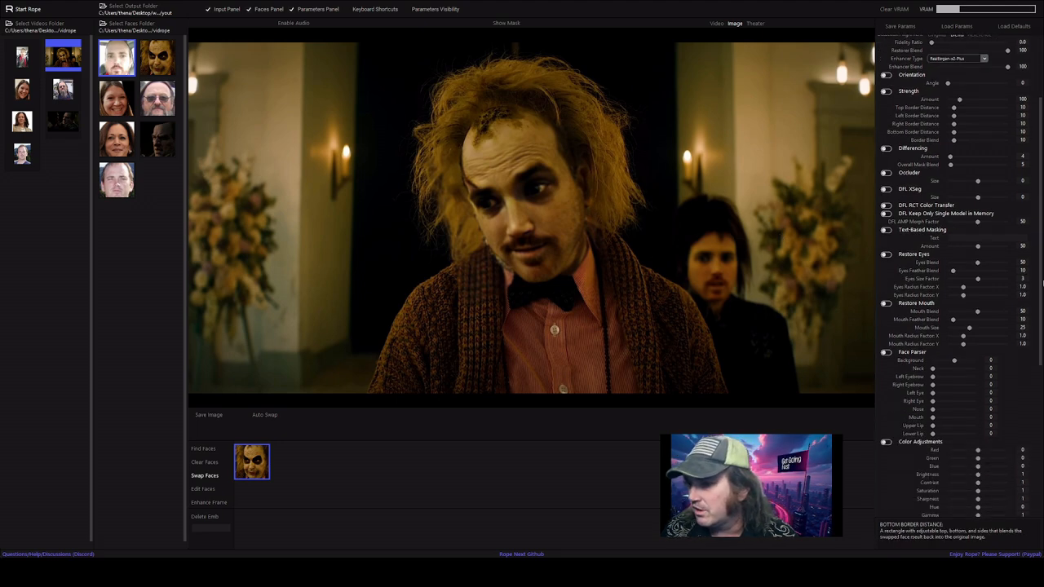
scroll(938, 285, down, 3)
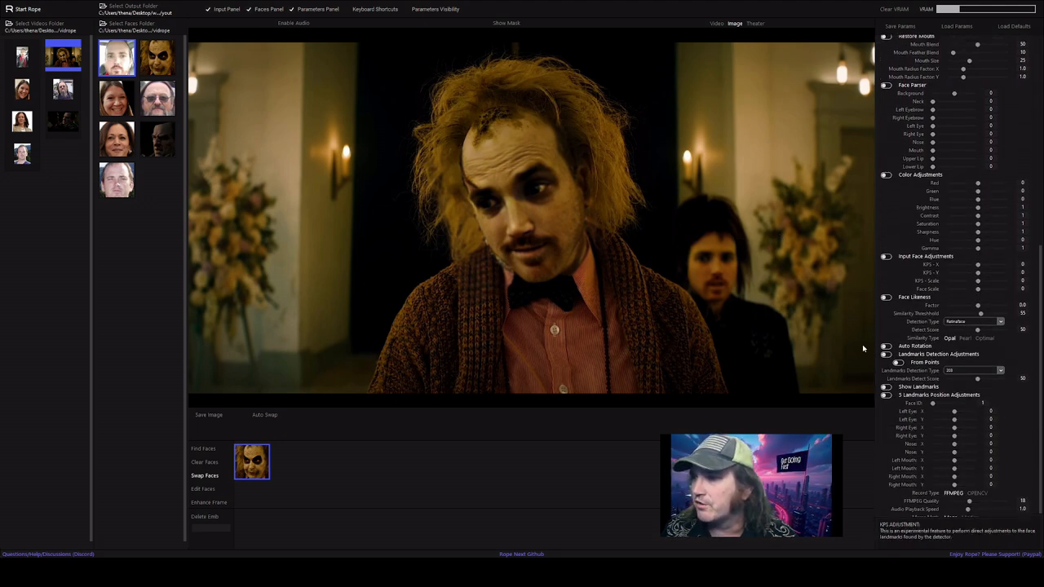
click(887, 298)
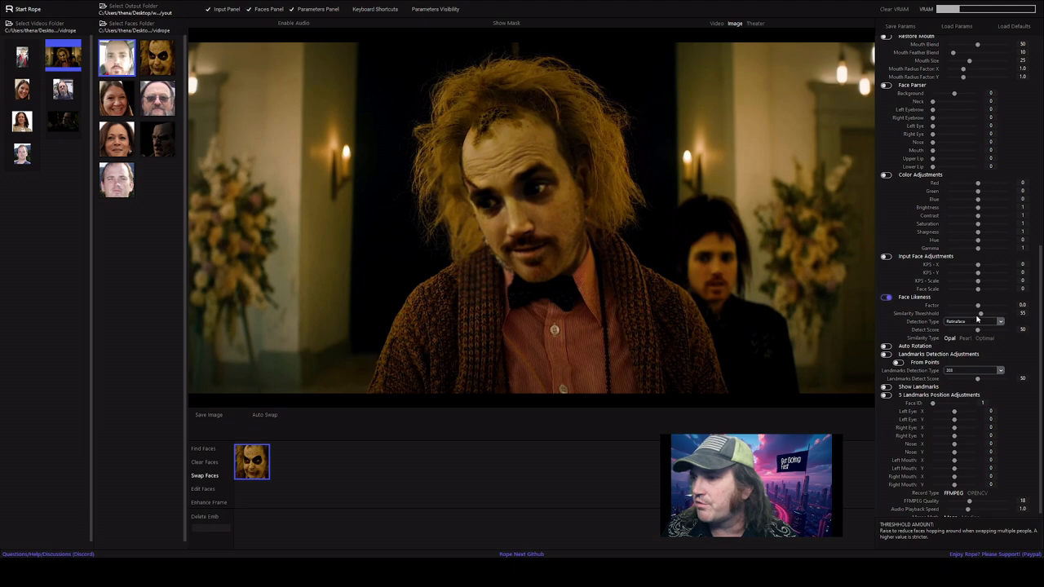
click(984, 314)
drag(984, 314, 986, 314)
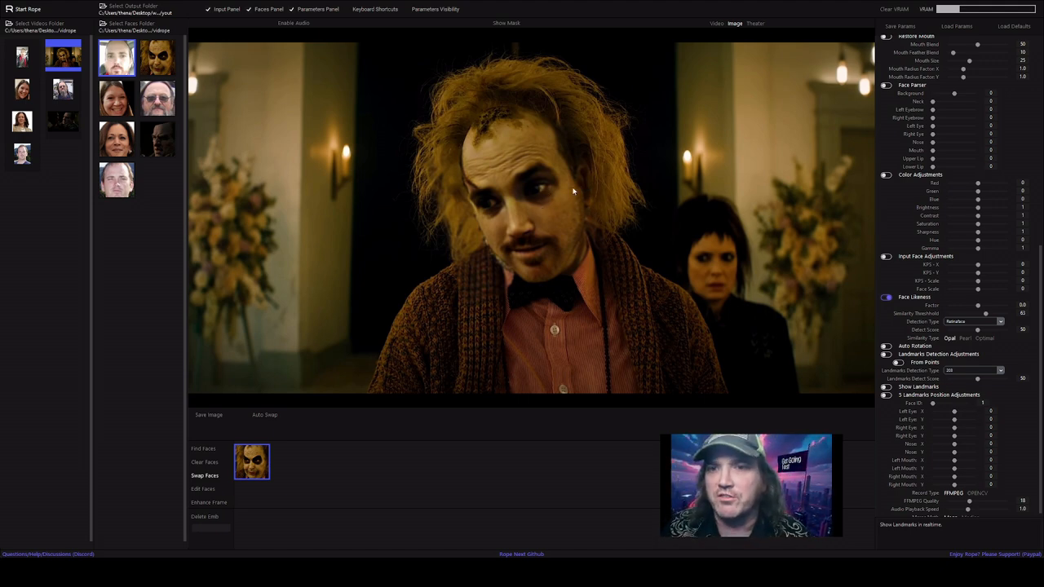
Turn the face swap off and back on to compare the original and swapped faces.
click(206, 477)
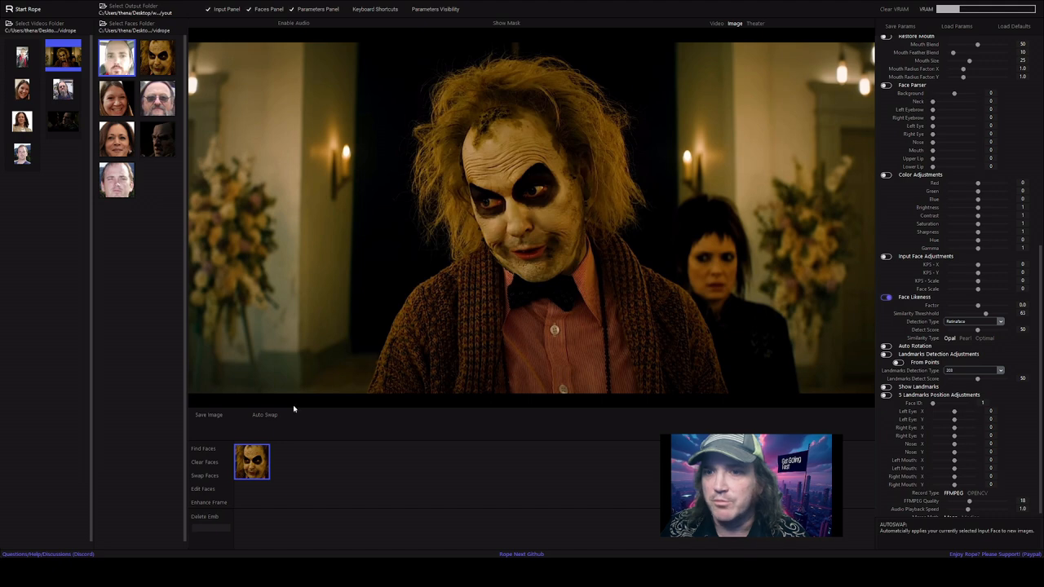
click(205, 477)
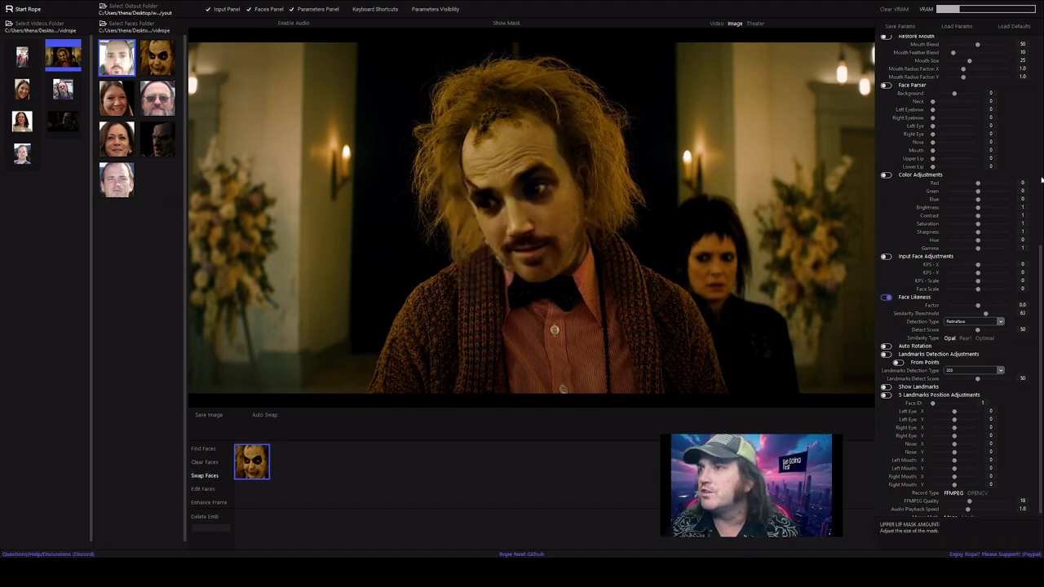
Enable face editing for the image and bring up the Face Editor parameters.
scroll(921, 337, up, 5)
scroll(922, 326, up, 2)
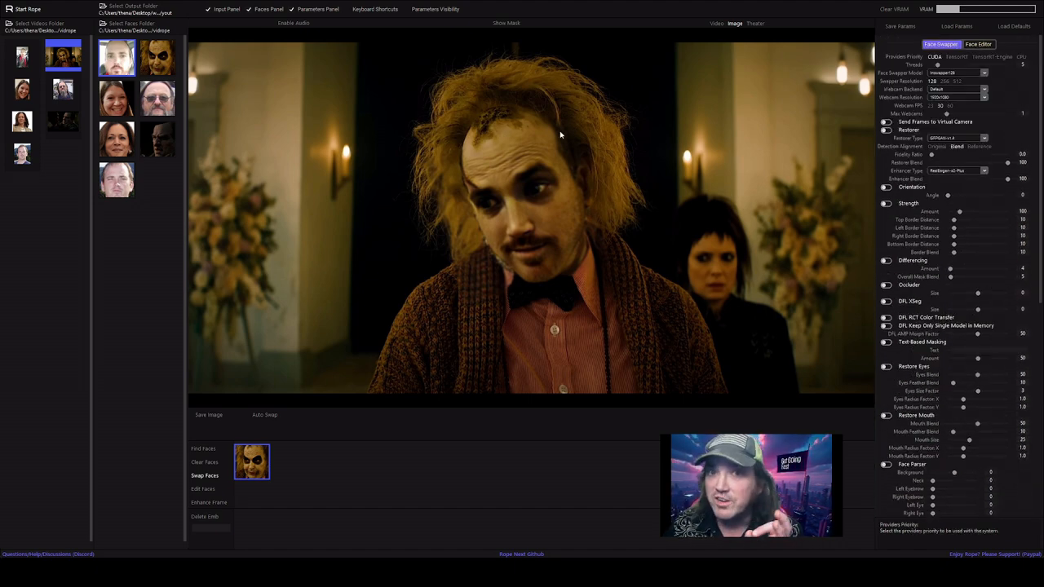
click(210, 491)
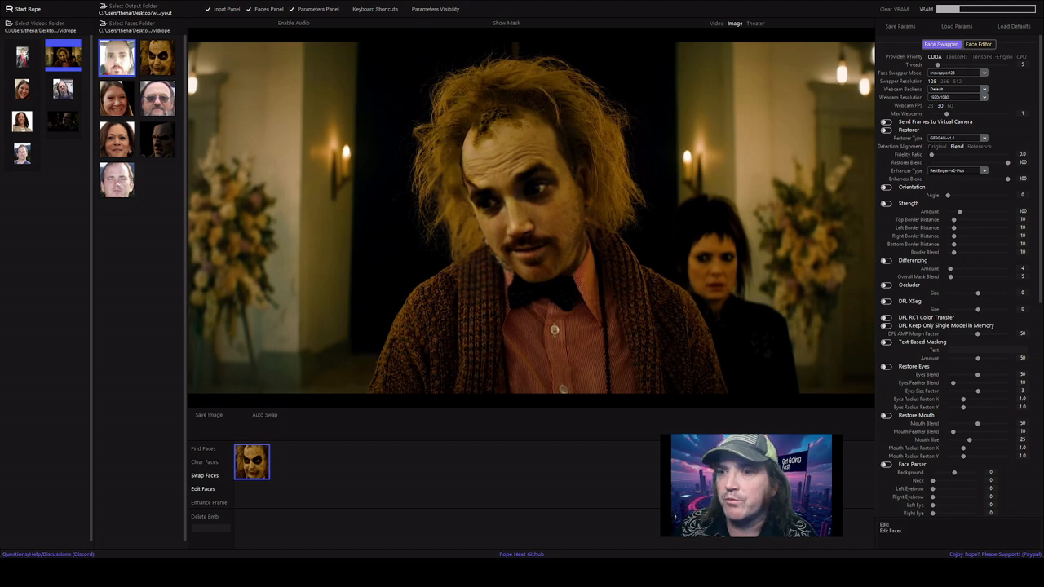
click(978, 45)
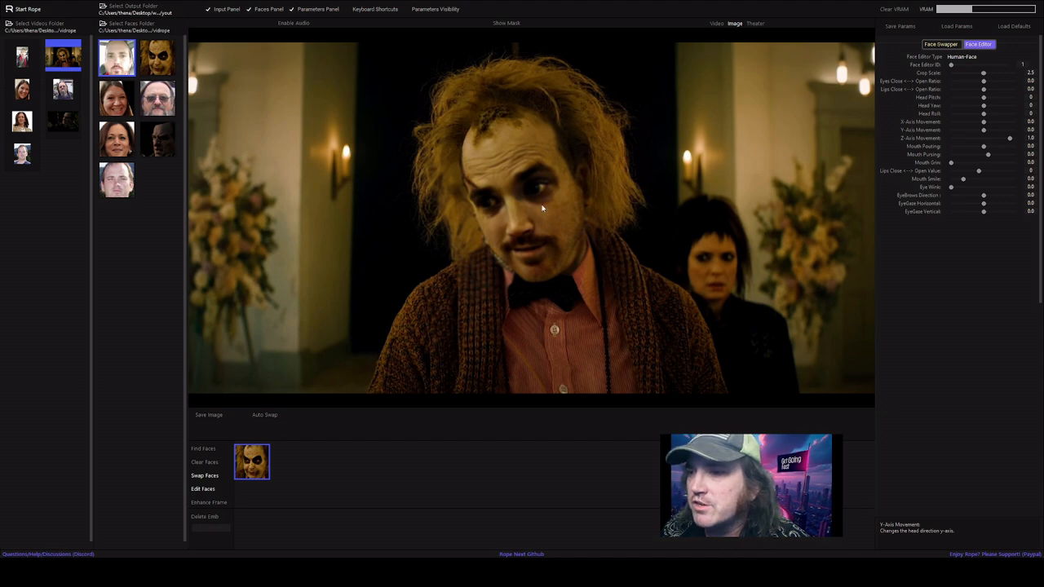
Return to the Face Swapper parameters and enable Show Landmarks to display the facial points.
click(942, 44)
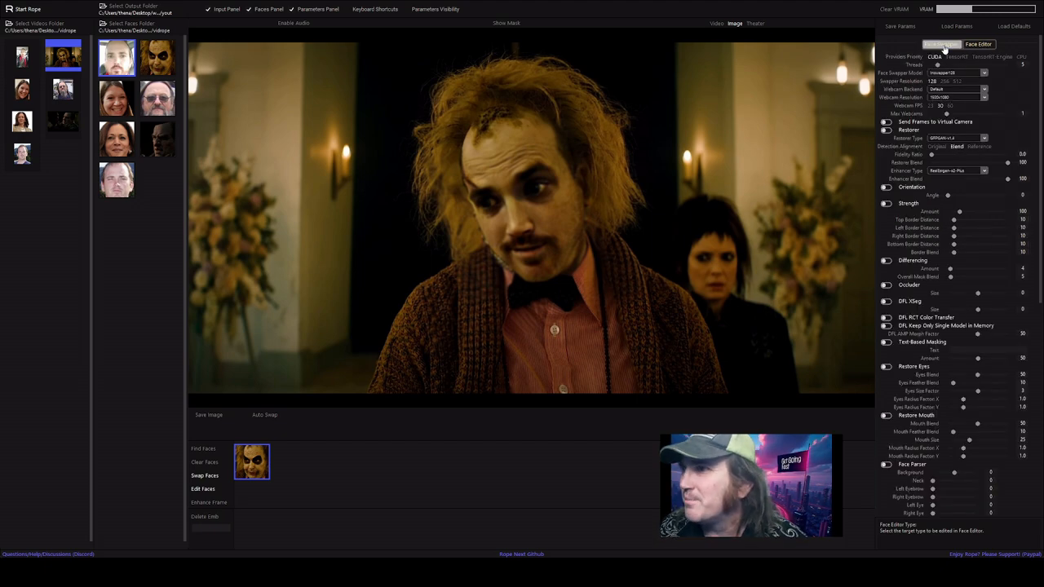
drag(1041, 243, 1042, 488)
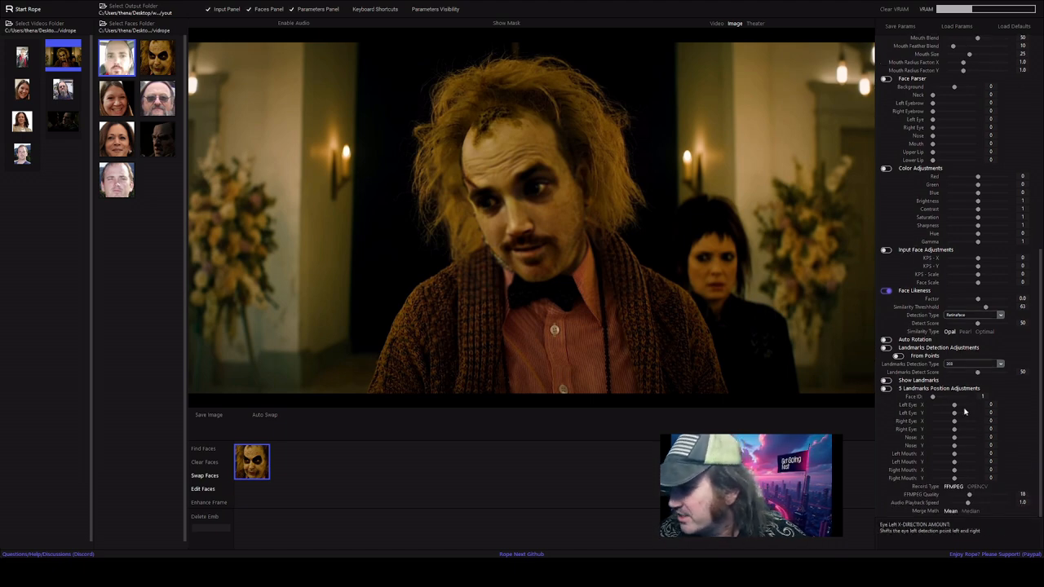
click(886, 380)
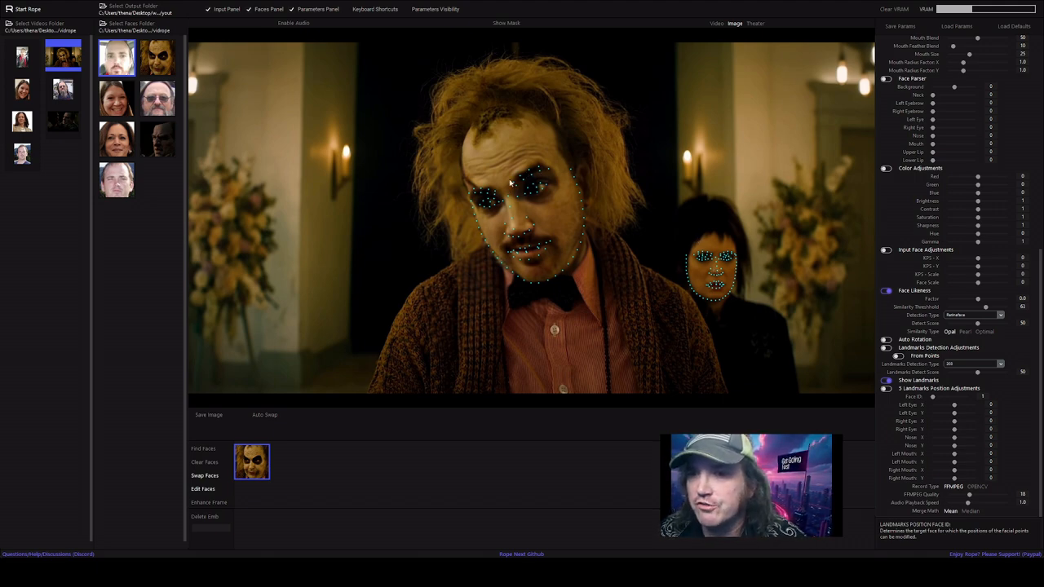
Try Face Editor ID 2 in the Face Editor, restore it to 1, and return to the lower Face Swapper parameters.
scroll(1043, 308, up, 10)
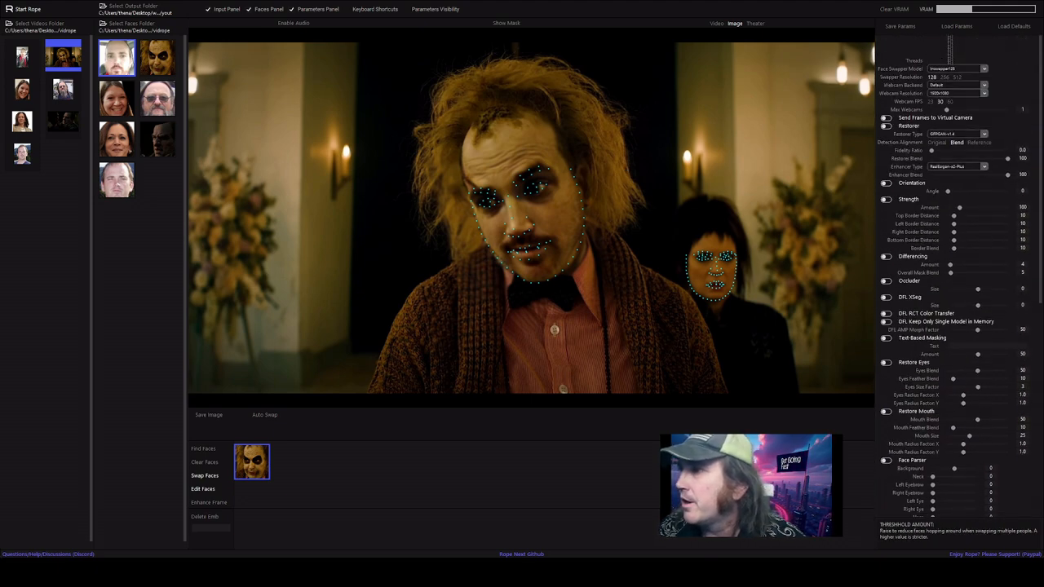
click(977, 45)
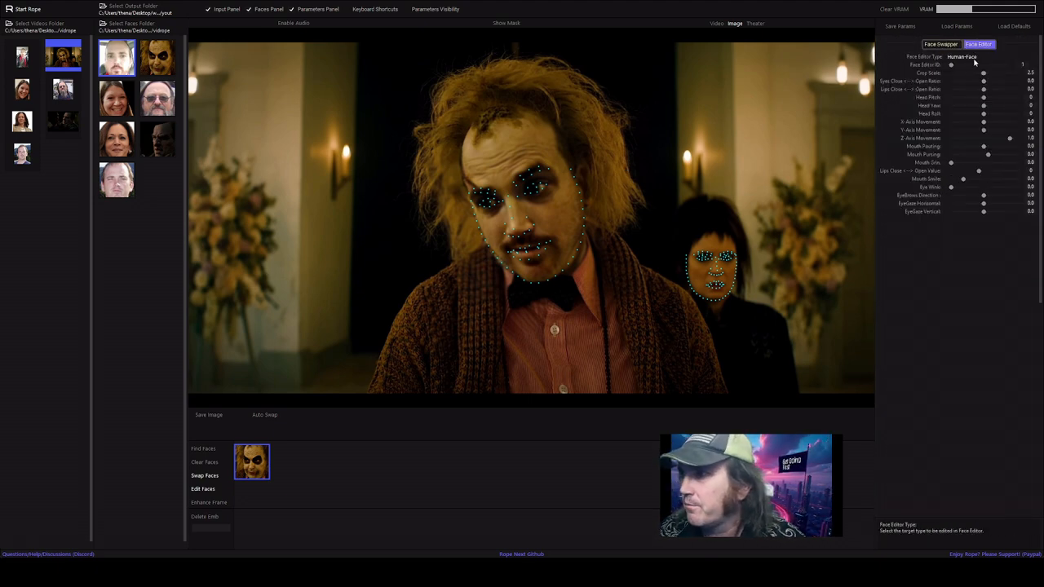
click(970, 64)
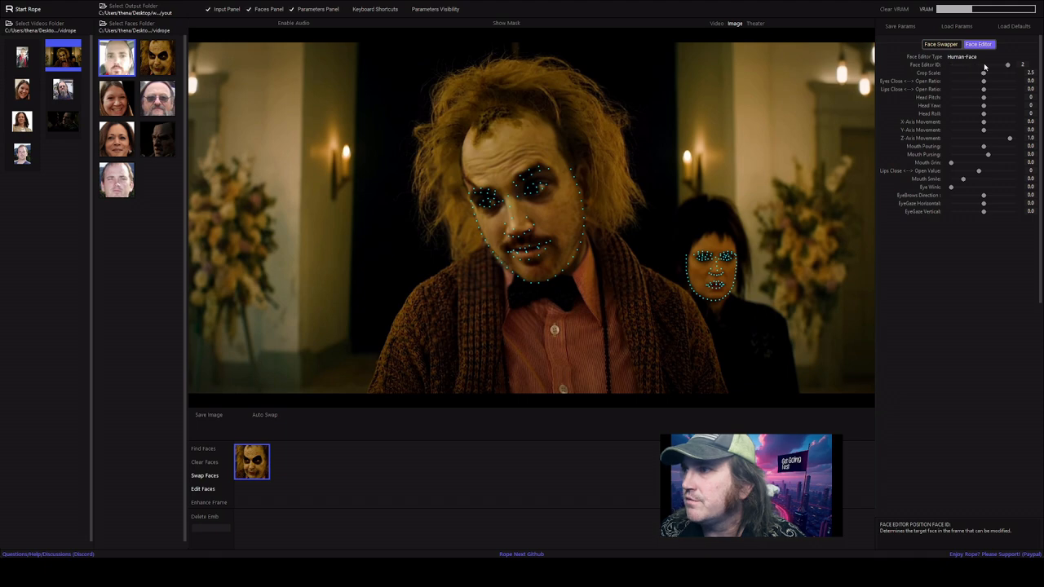
click(951, 65)
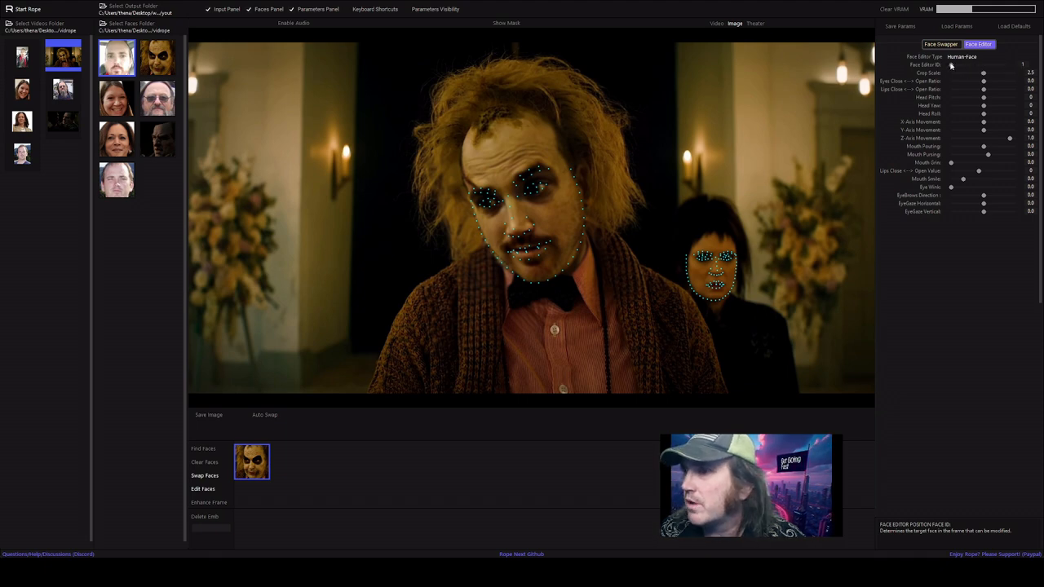
click(941, 44)
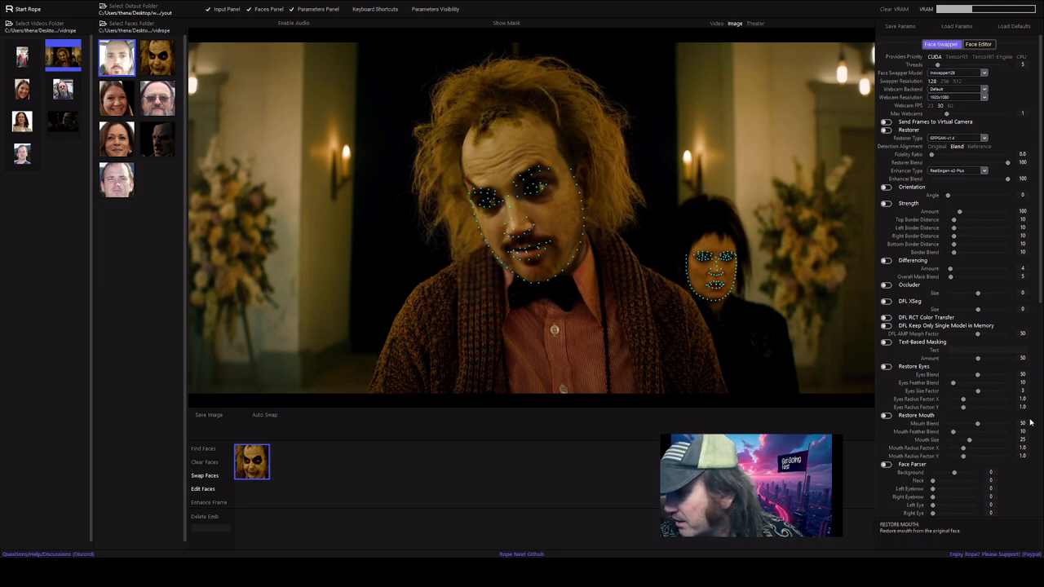
scroll(1039, 279, down, 10)
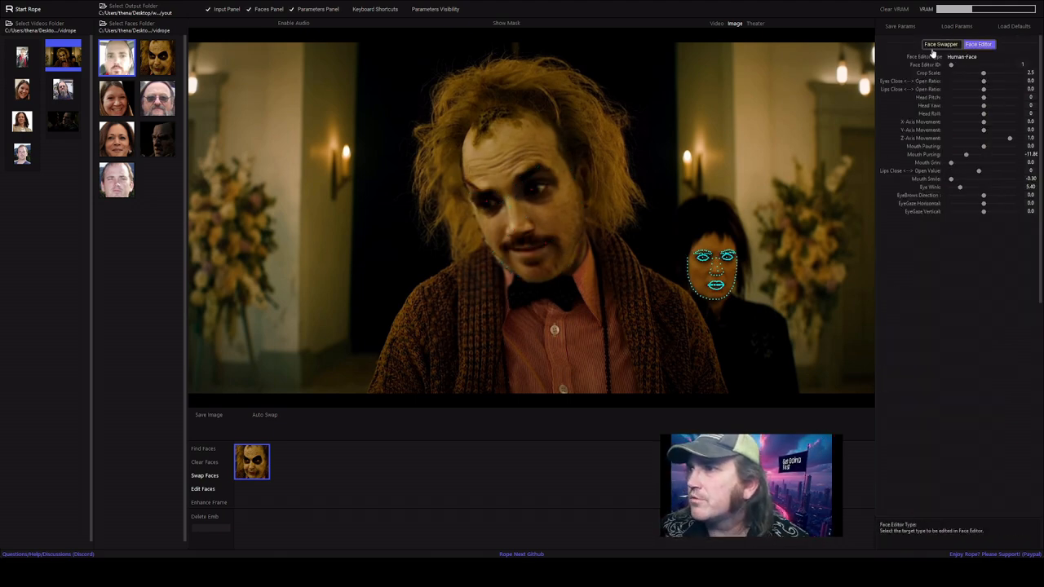
Disable 5 Landmarks Position Adjustments, Show Landmarks and Landmarks Detection Adjustments in the Face Swapper parameters.
click(938, 46)
scroll(954, 162, down, 9)
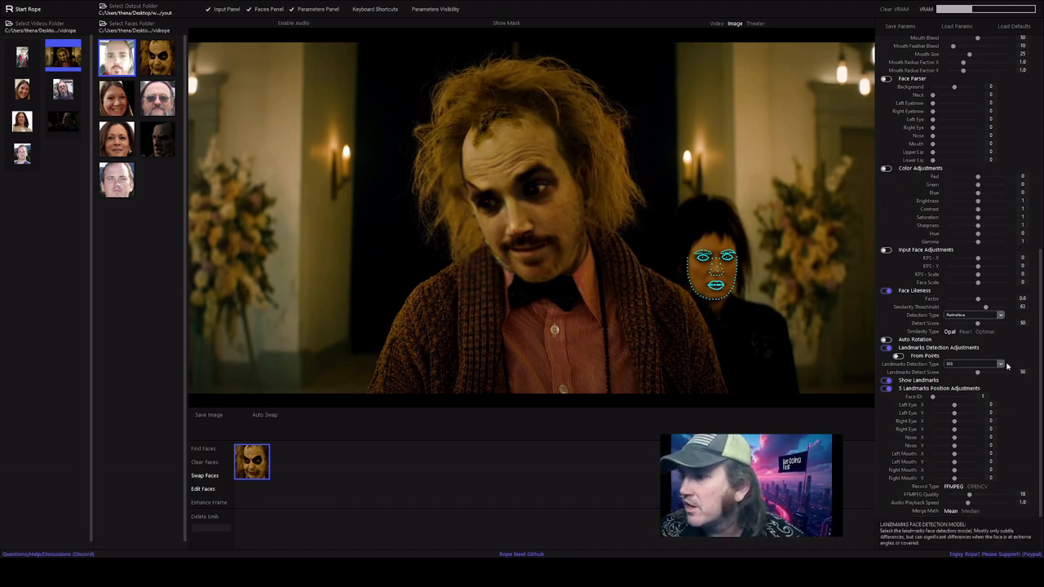
click(886, 390)
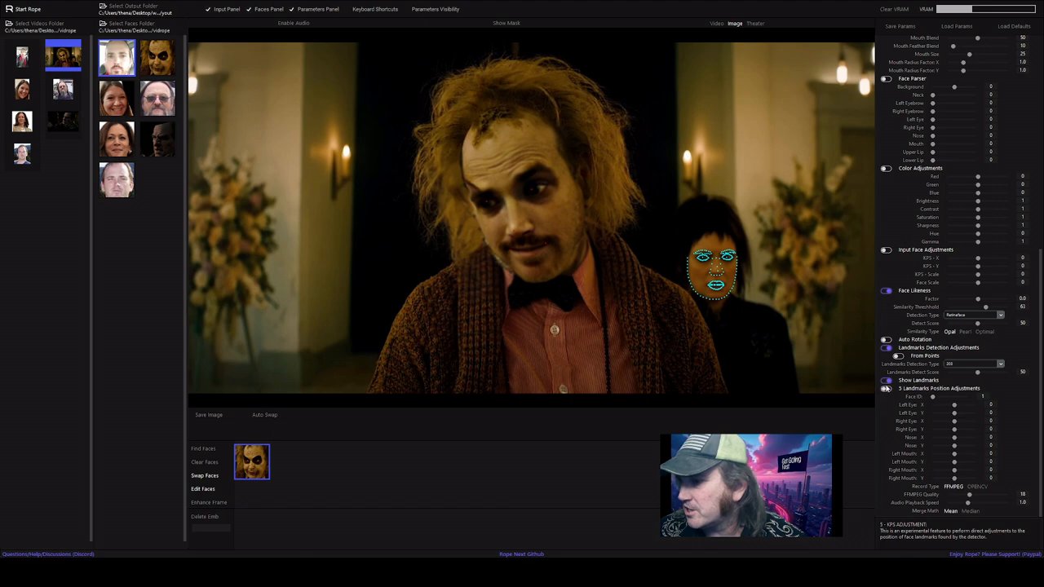
click(886, 348)
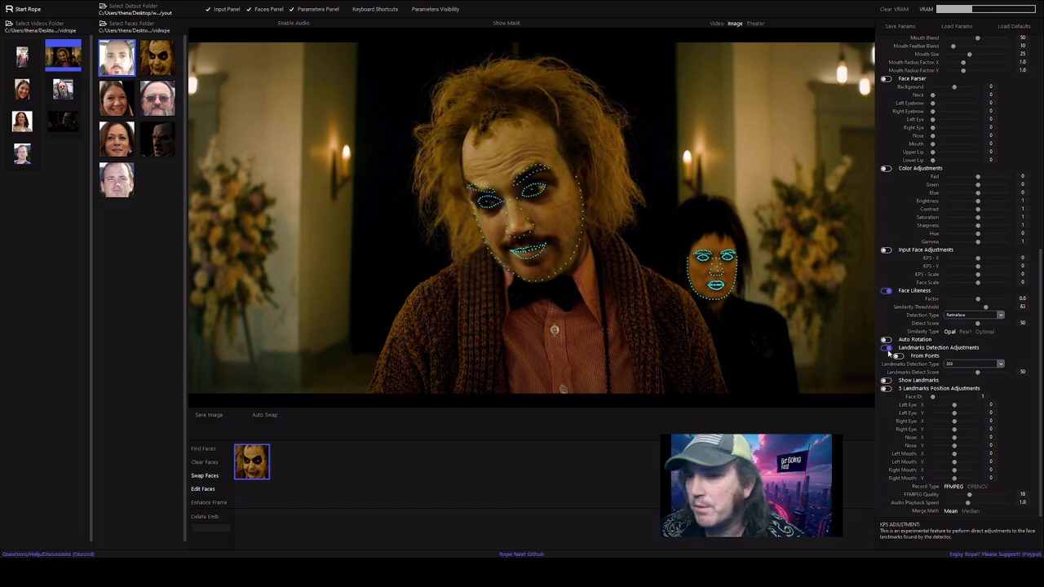
click(887, 350)
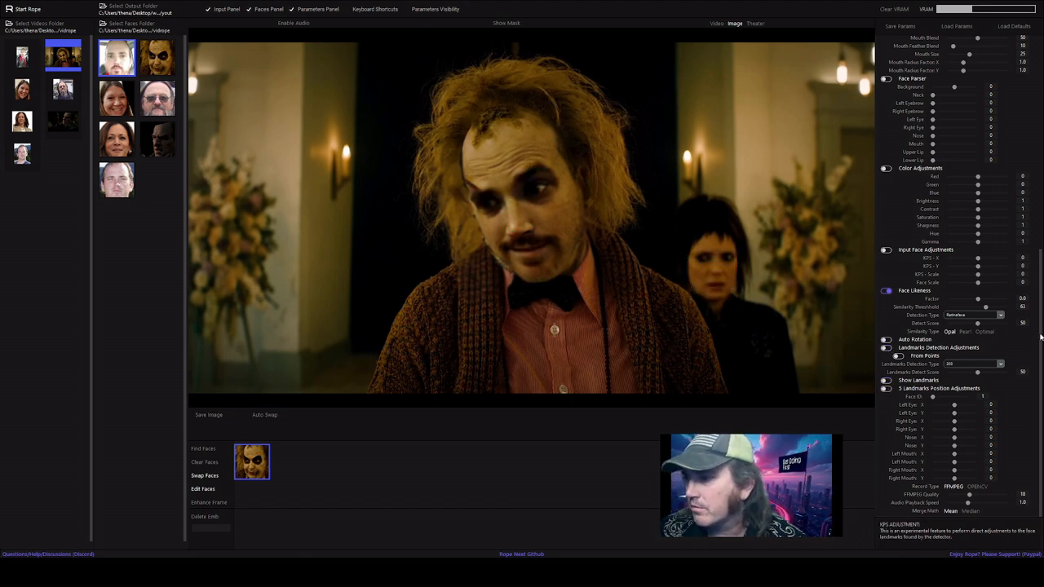
Set the Eyes Close-Open Ratio of face 1 to 0.53 in the Face Editor.
scroll(1041, 336, up, 10)
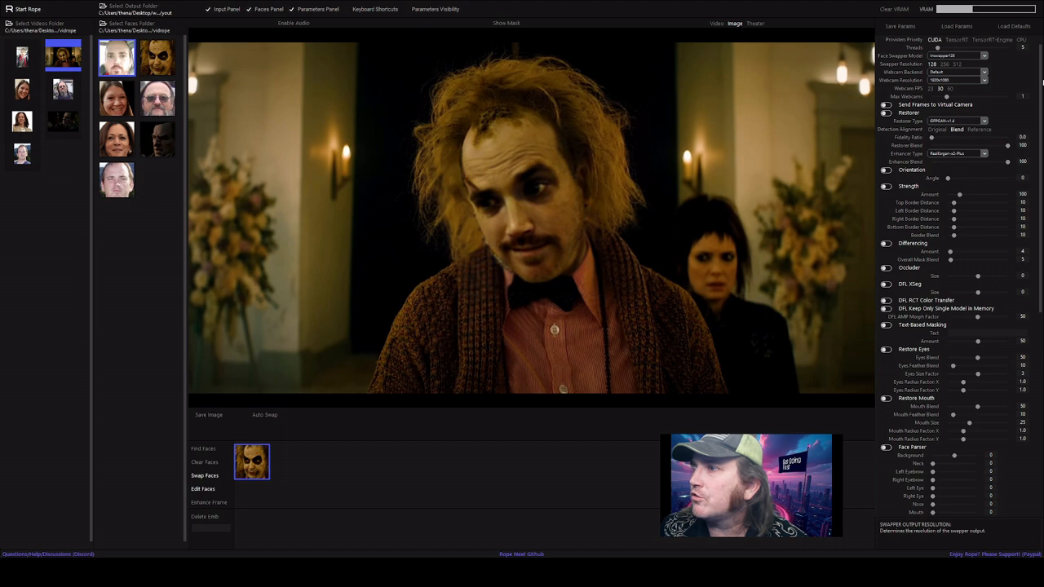
scroll(960, 42, up, 1)
click(987, 44)
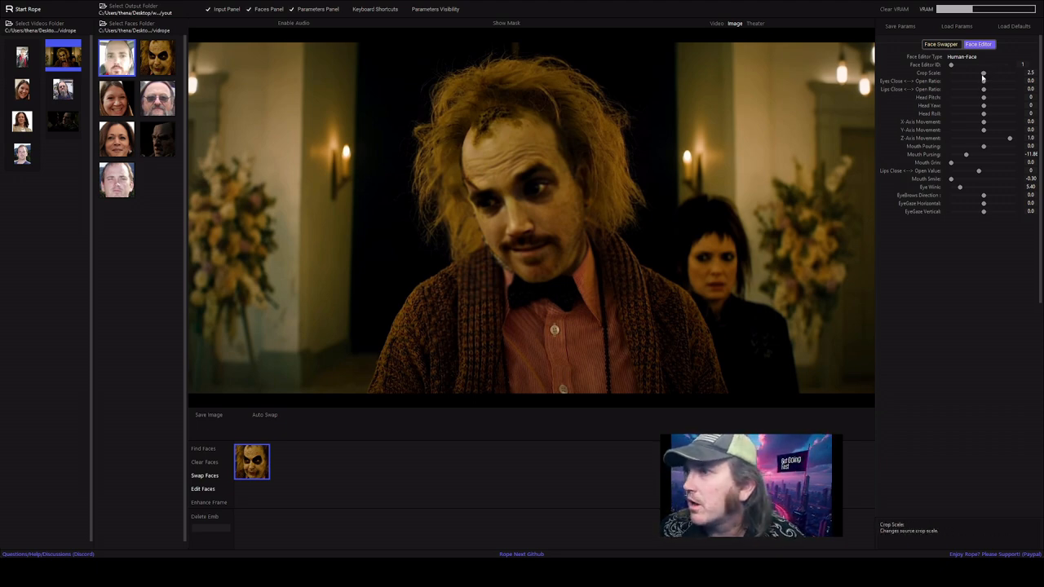
drag(985, 84, 991, 82)
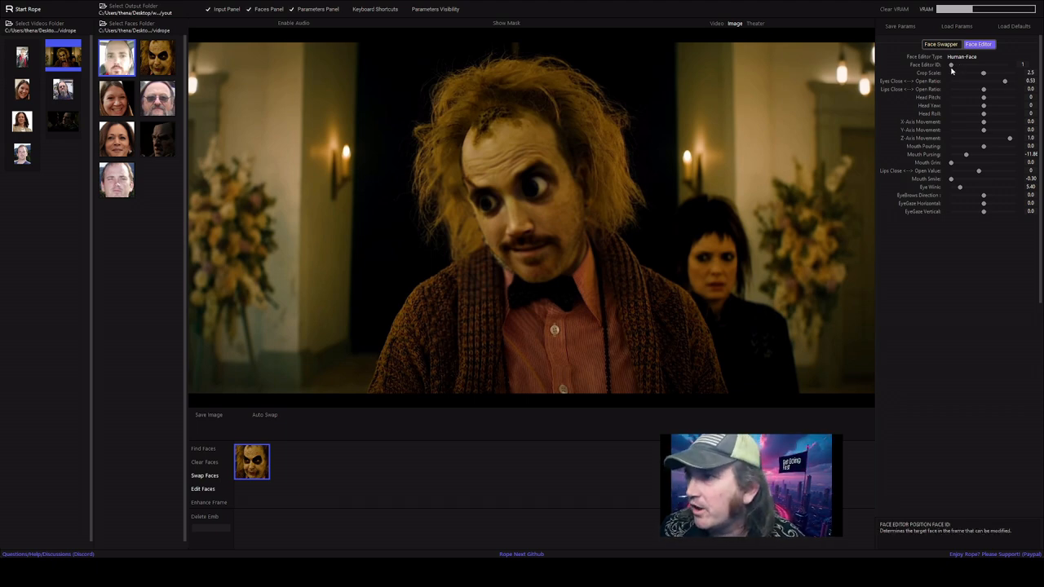
Set the Eyes Close-Open Ratio of face 2 to 0.65, and check face 1's settings before reselecting face 2.
drag(951, 67, 999, 67)
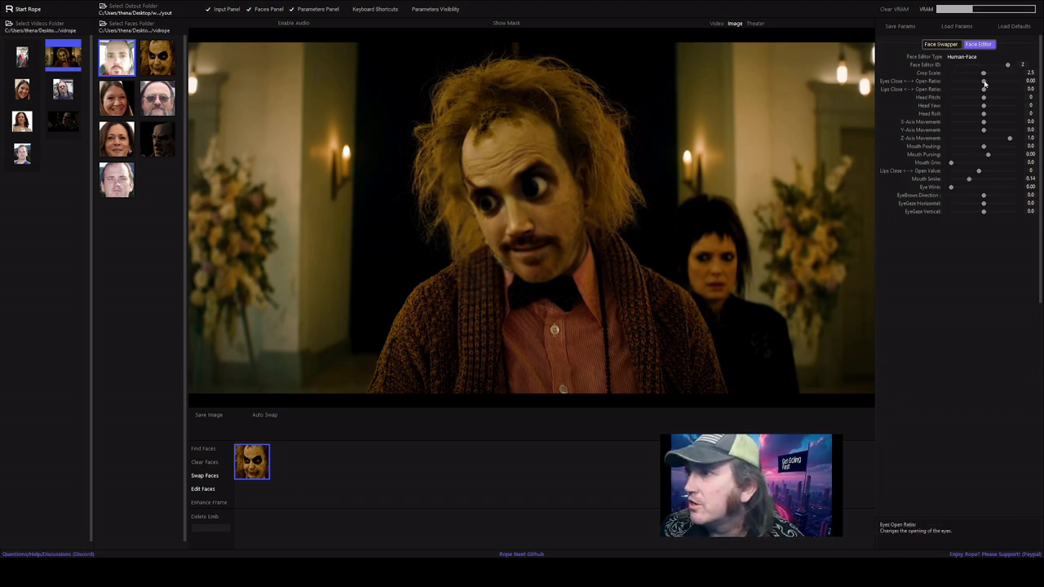
drag(1004, 83, 1010, 82)
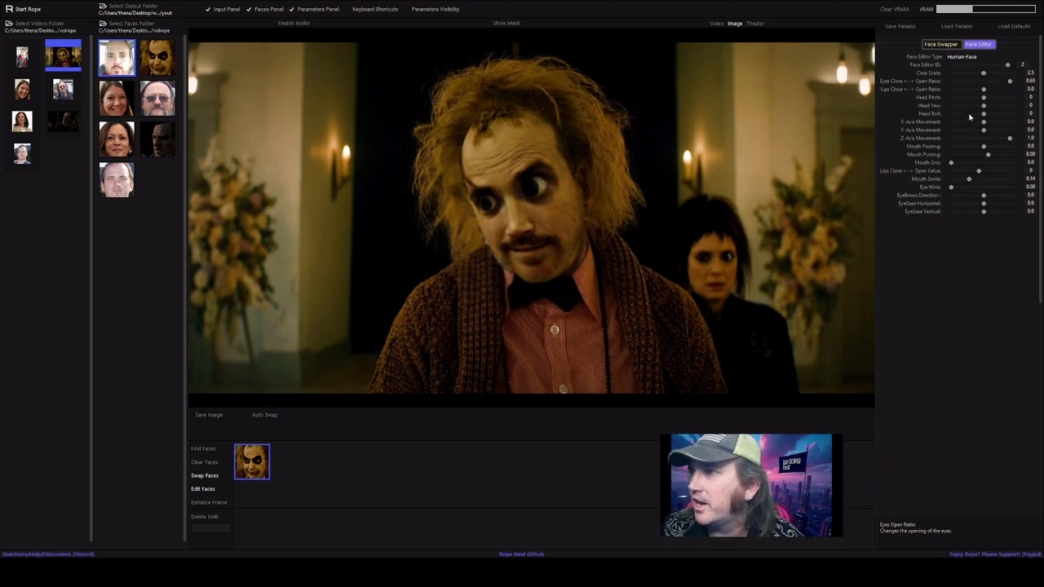
drag(1008, 66, 948, 67)
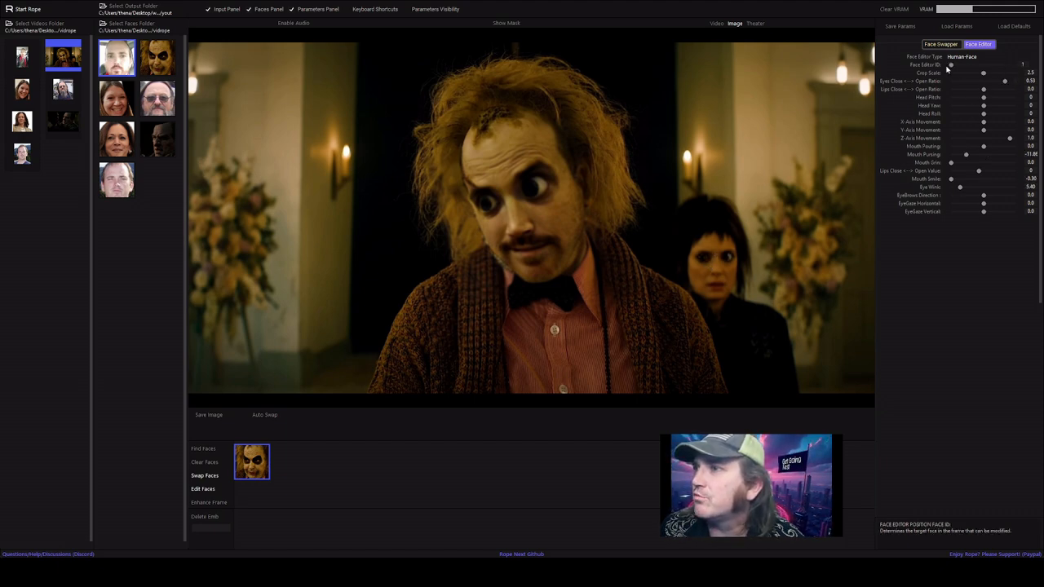
click(1008, 66)
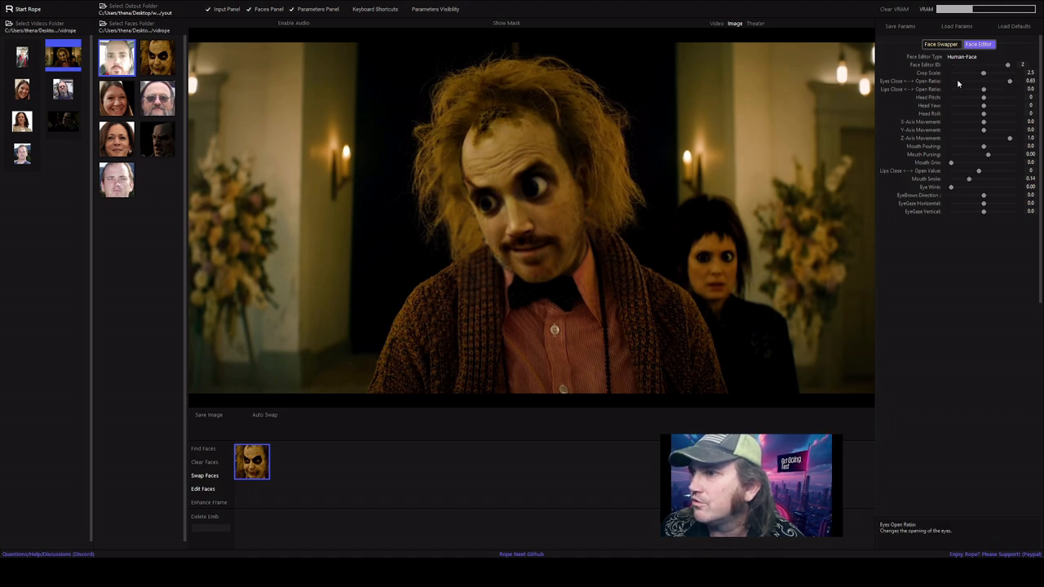
Set the Eyes Close-Open Ratio of face 2 to -0.41 and that of face 1 to 0.42.
click(958, 83)
click(967, 81)
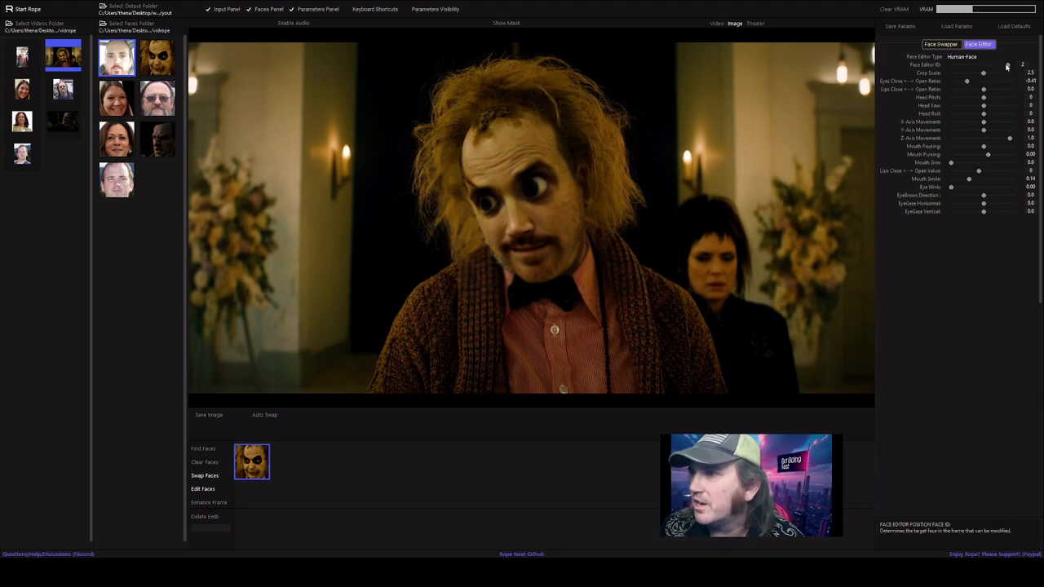
click(956, 63)
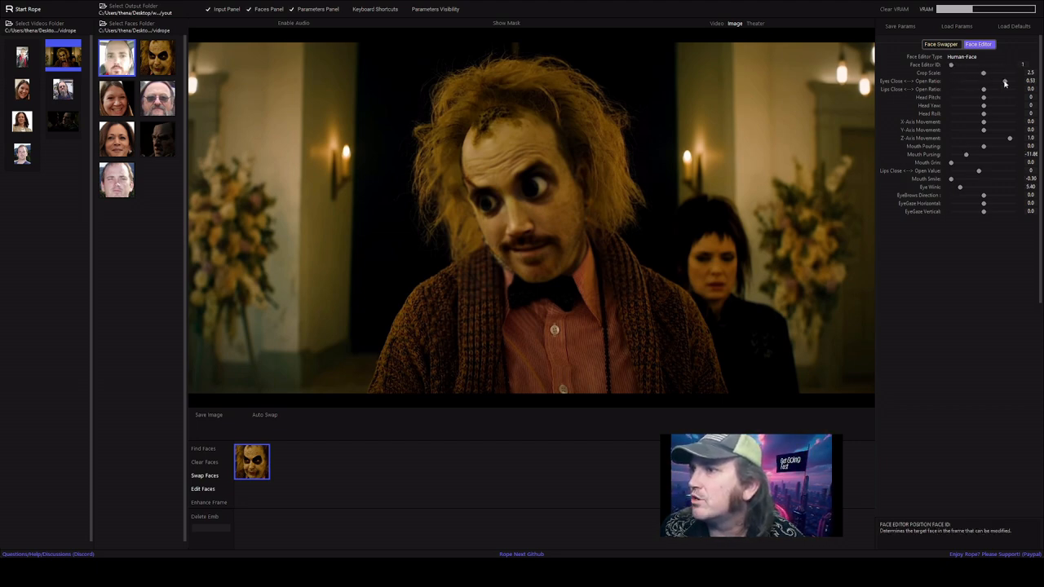
click(958, 81)
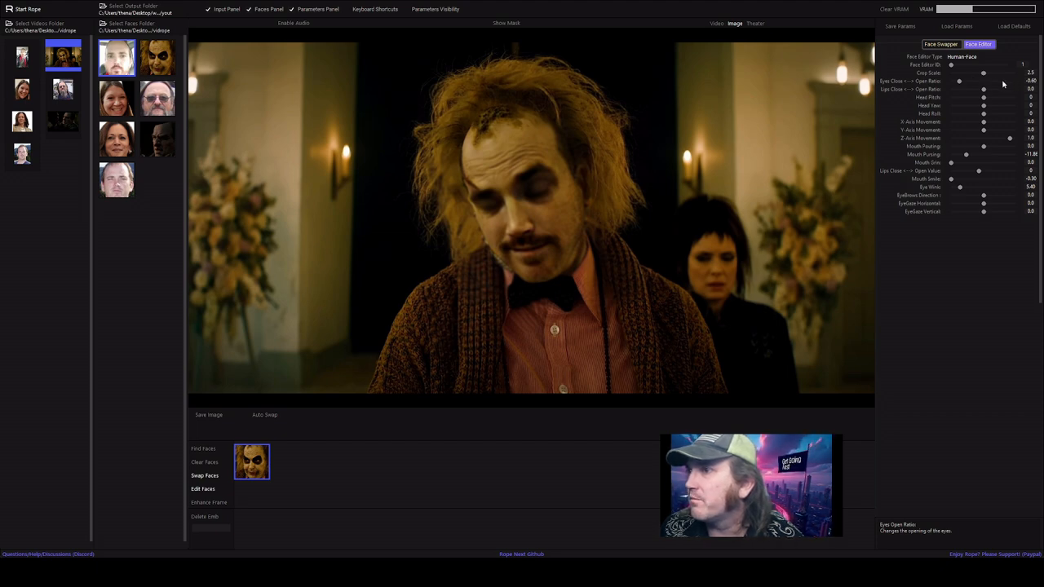
drag(961, 81, 1001, 84)
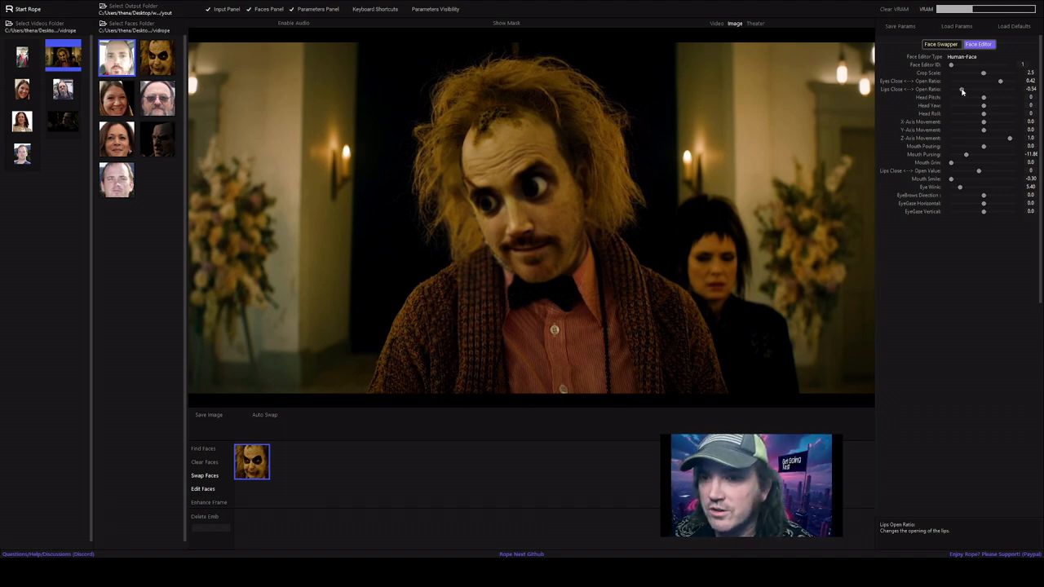
Open face 1's mouth by setting its Lips Close-Open Ratio to 0.56.
drag(962, 91, 957, 92)
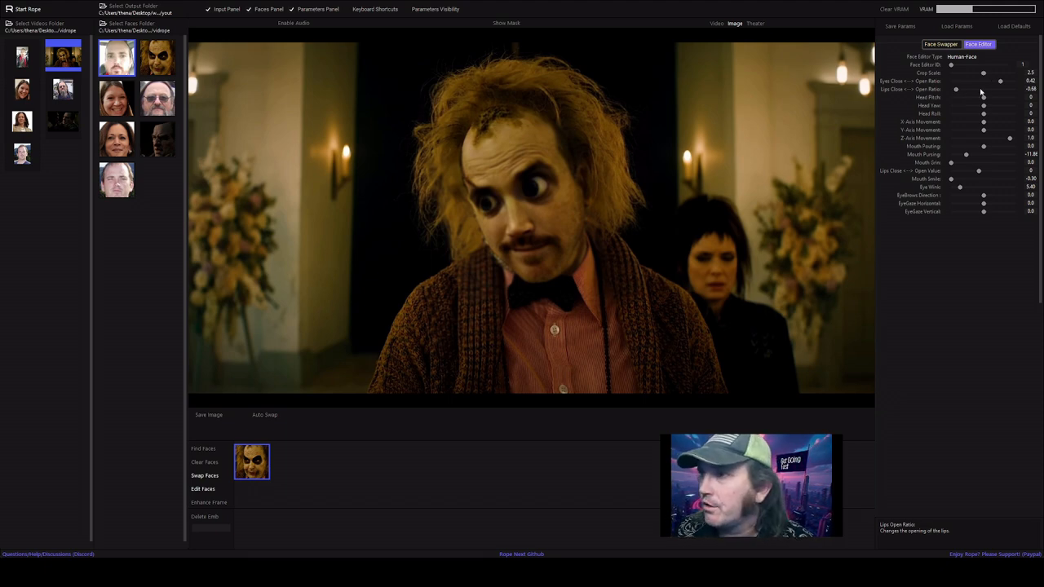
click(1007, 90)
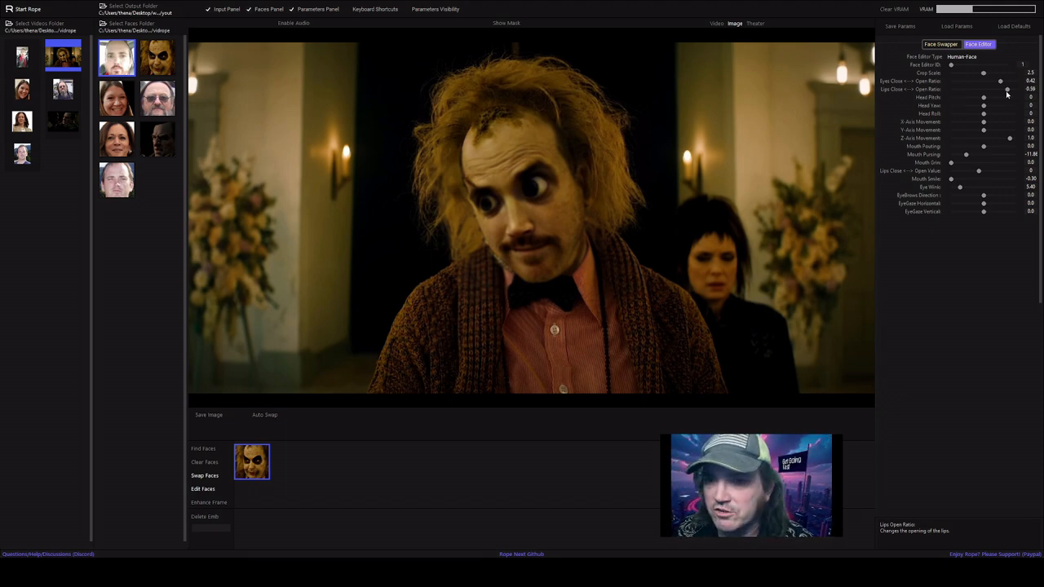
click(1006, 92)
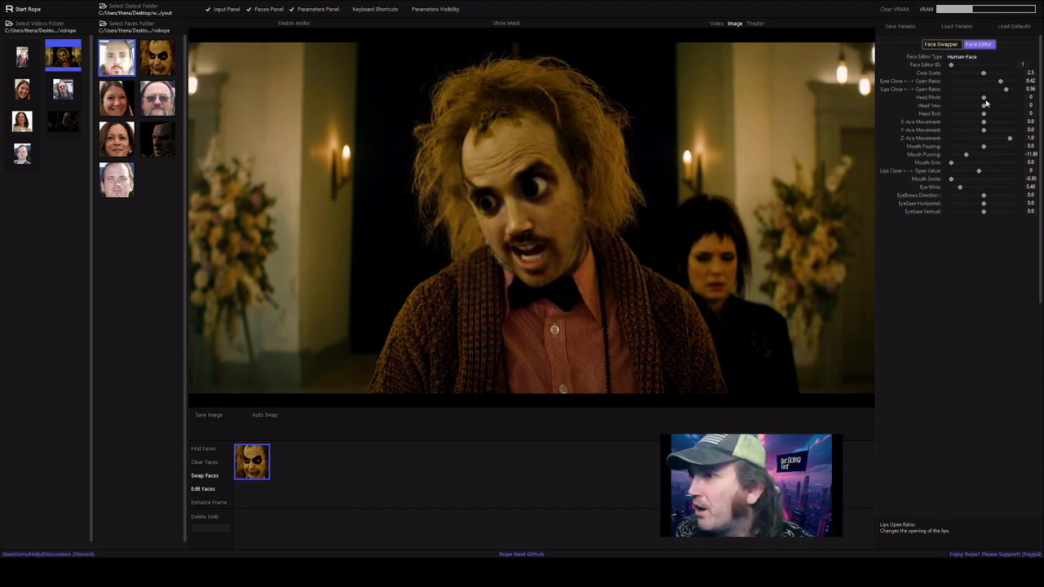
Try positive and negative Head Pitch values on face 1 and set it to -12.
drag(984, 101, 958, 101)
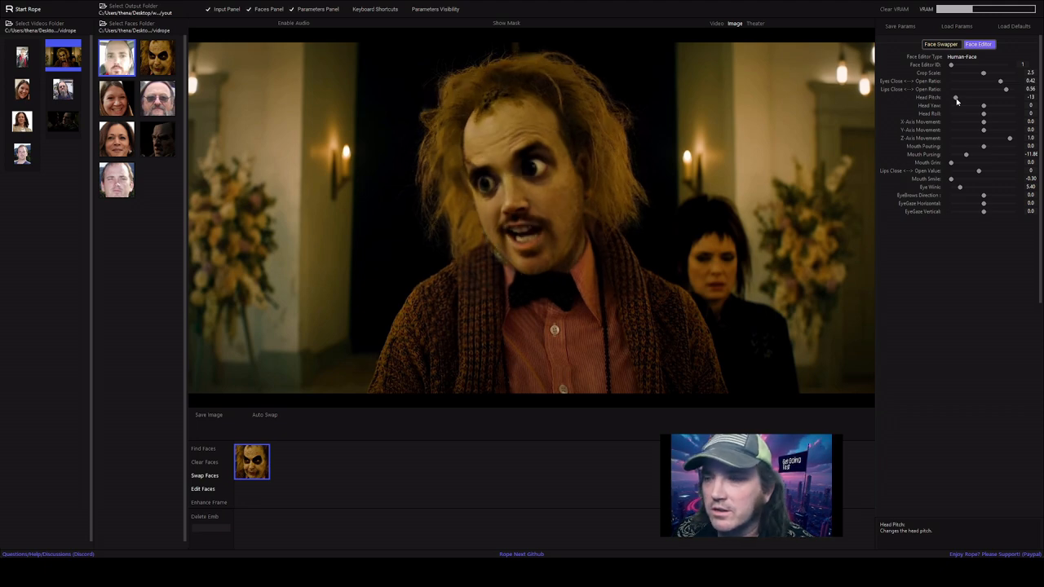
click(1008, 101)
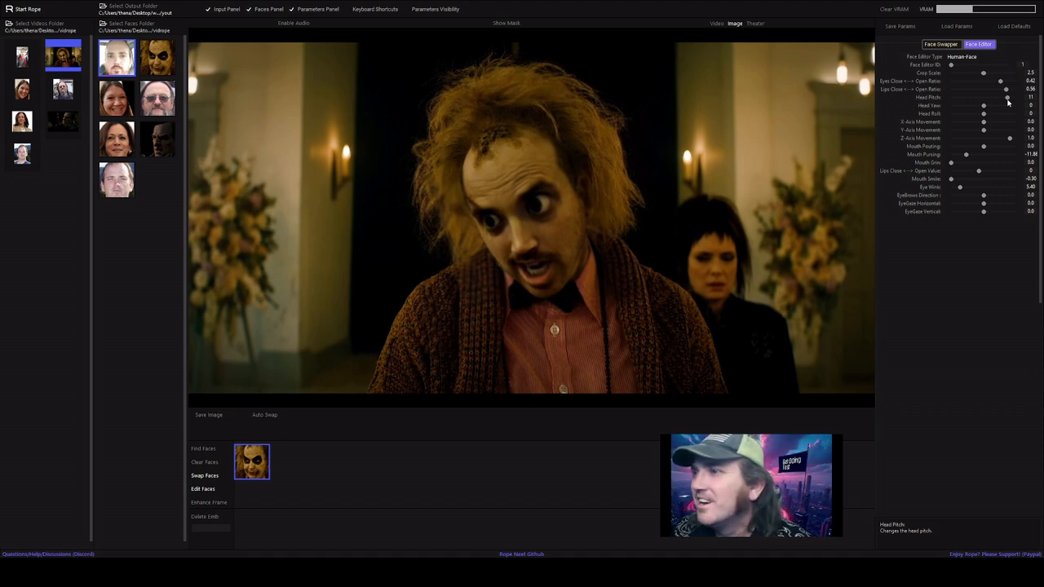
drag(1008, 101, 1004, 101)
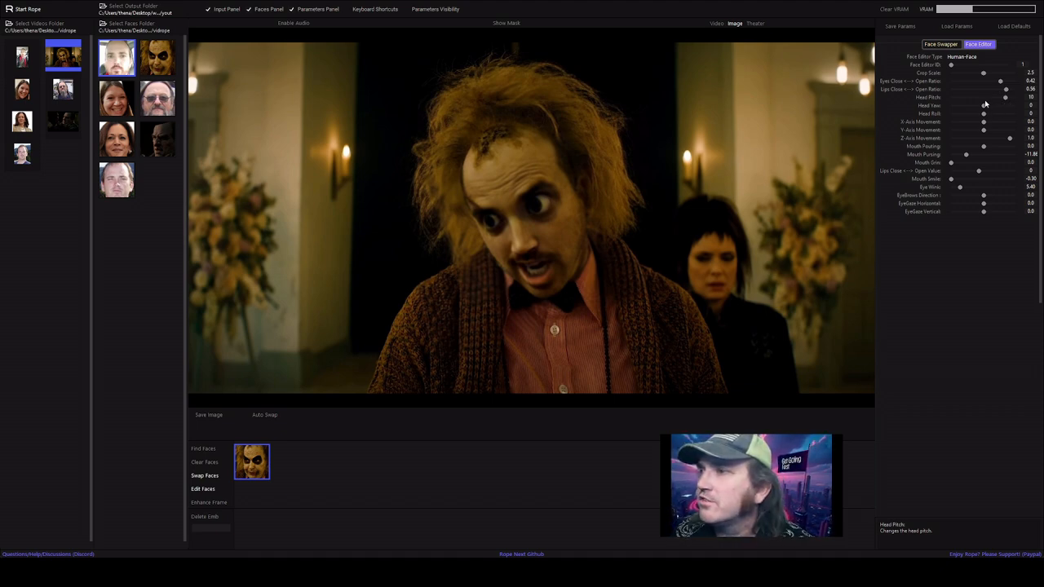
click(985, 98)
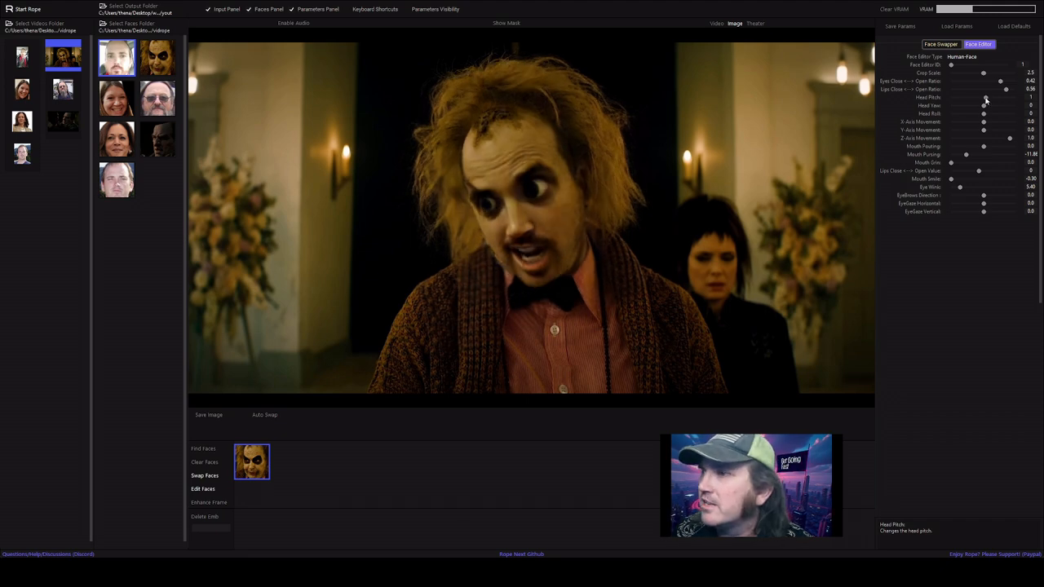
click(967, 98)
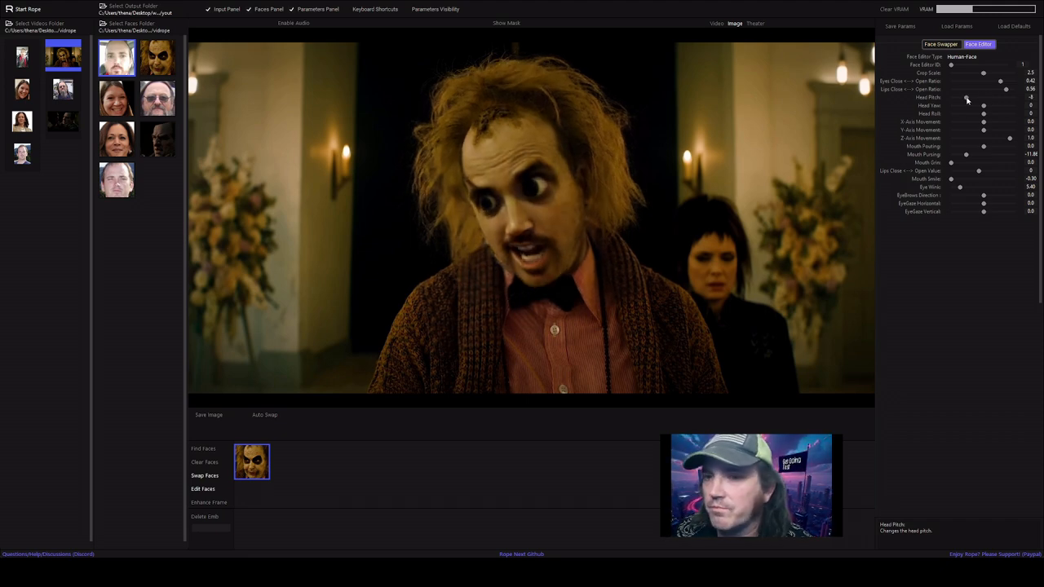
drag(967, 98, 959, 98)
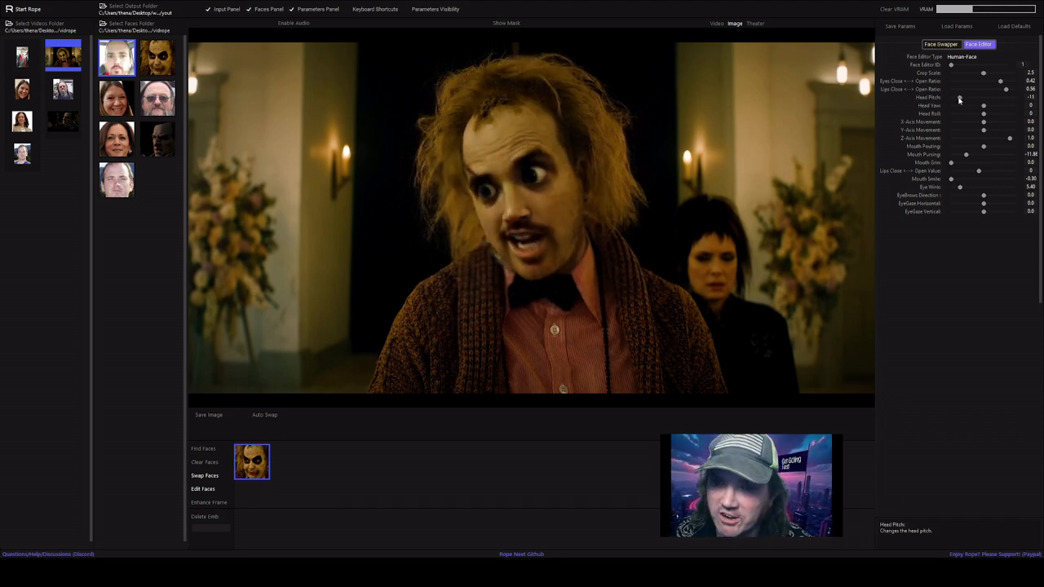
click(957, 98)
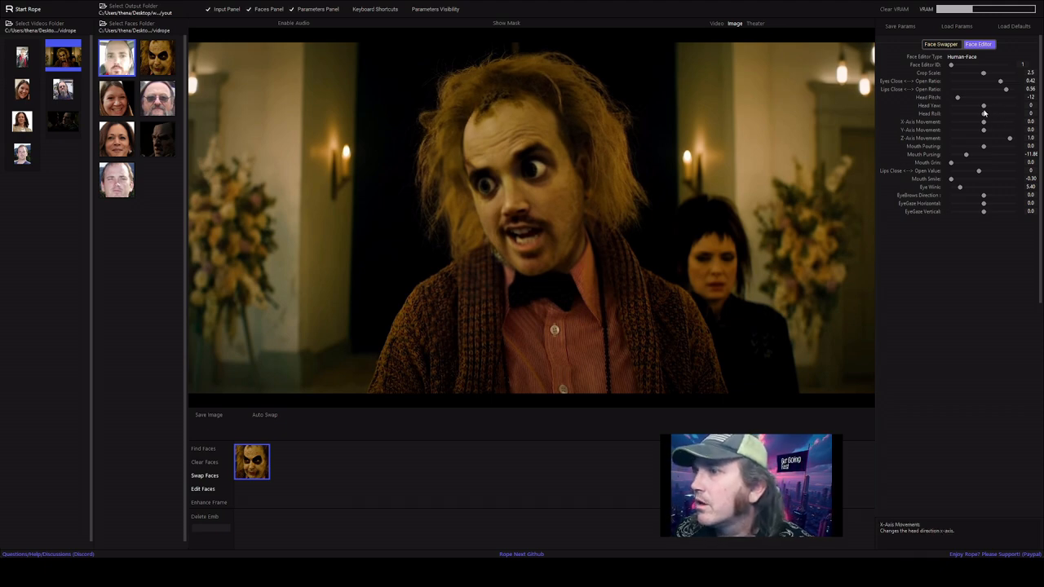
Set face 1's Head Yaw to -11 and its Head Roll to 12.
click(992, 106)
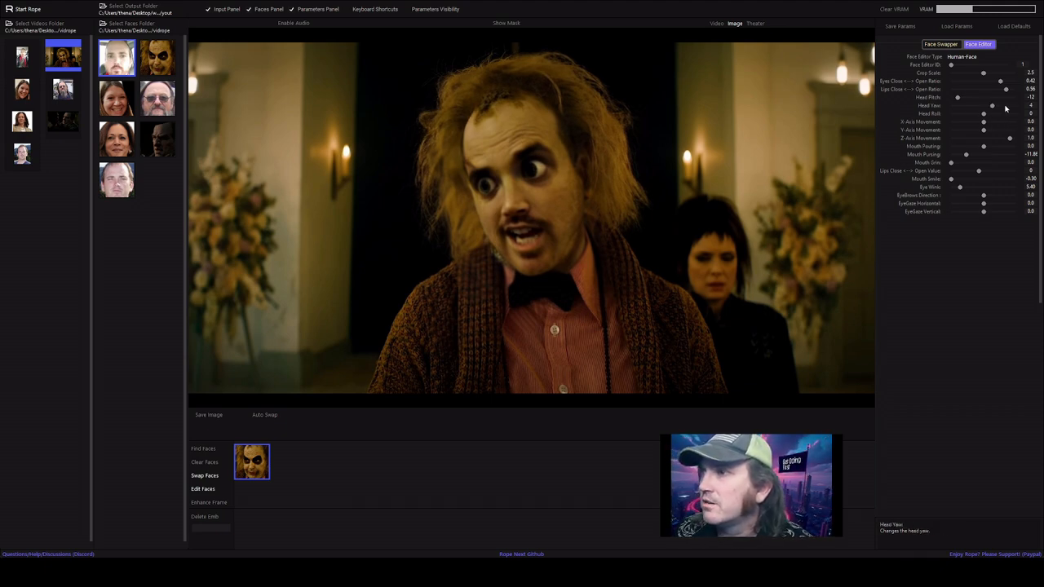
click(1006, 107)
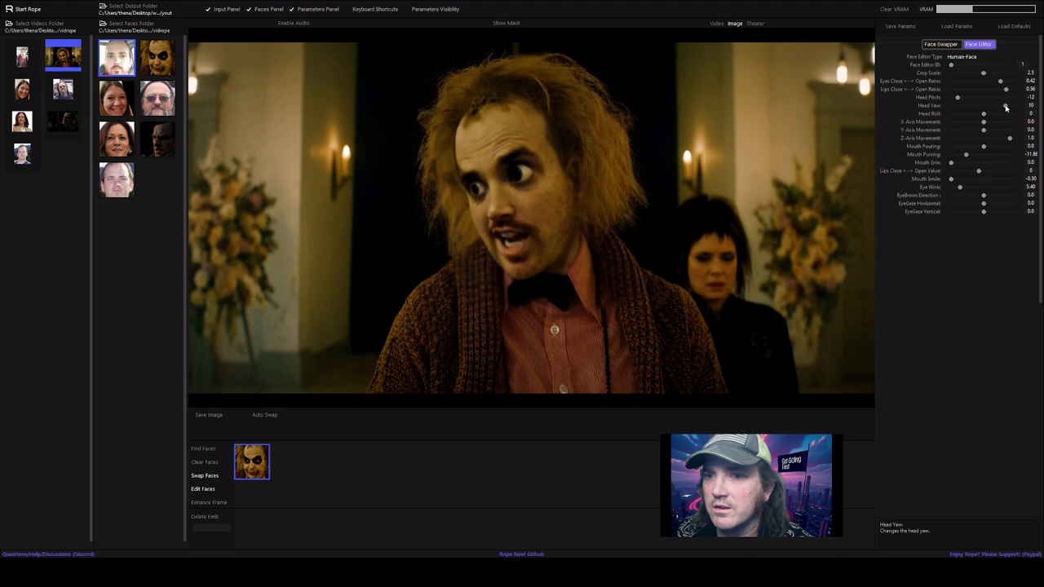
drag(1006, 107, 959, 107)
click(962, 107)
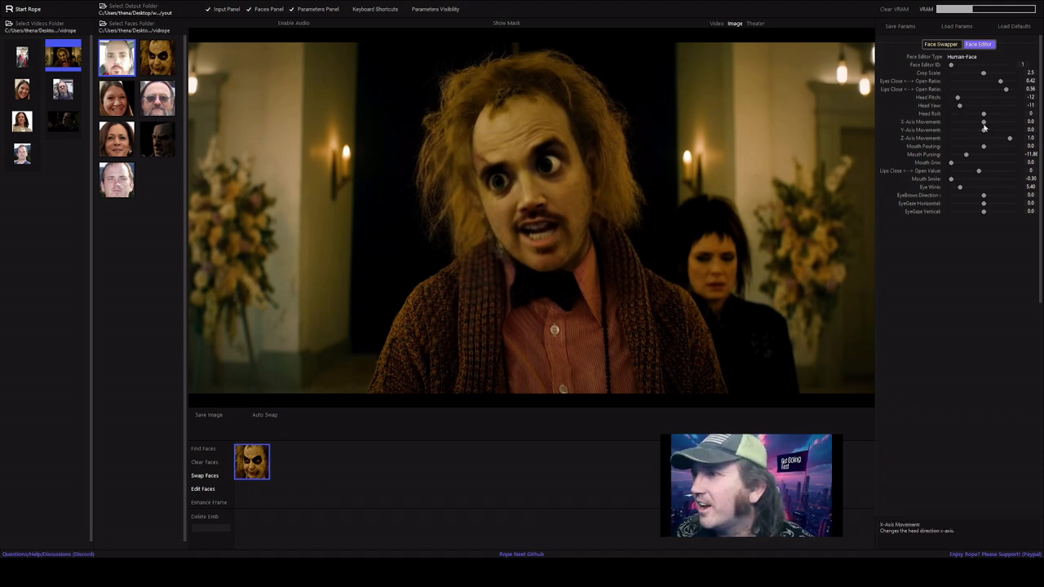
drag(986, 119, 992, 118)
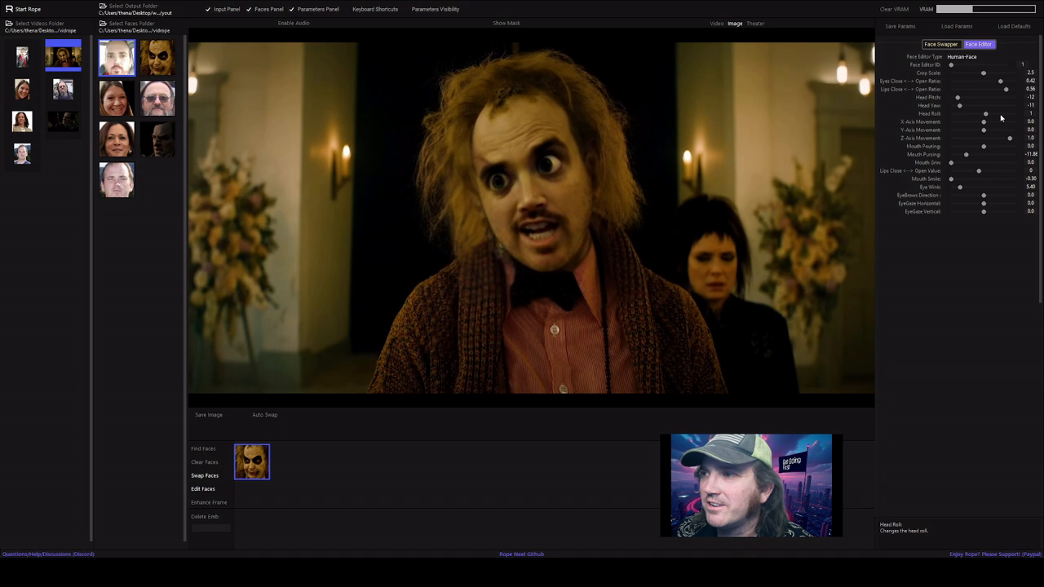
click(1001, 115)
drag(1001, 115, 1010, 116)
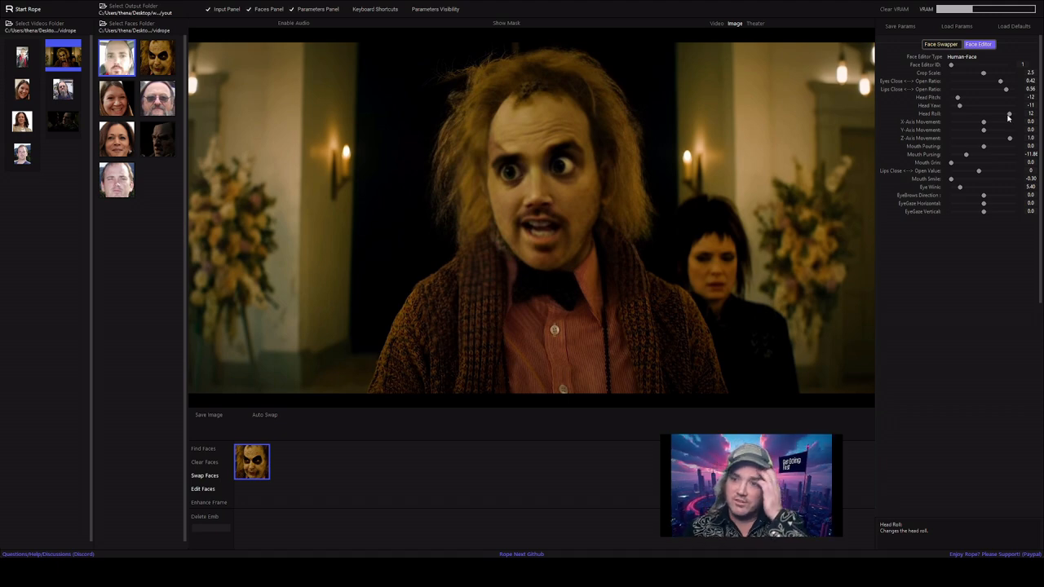
Switch to Face Editor ID 2 and set that face's Head Roll to 15 and Head Yaw to -15.
click(1002, 67)
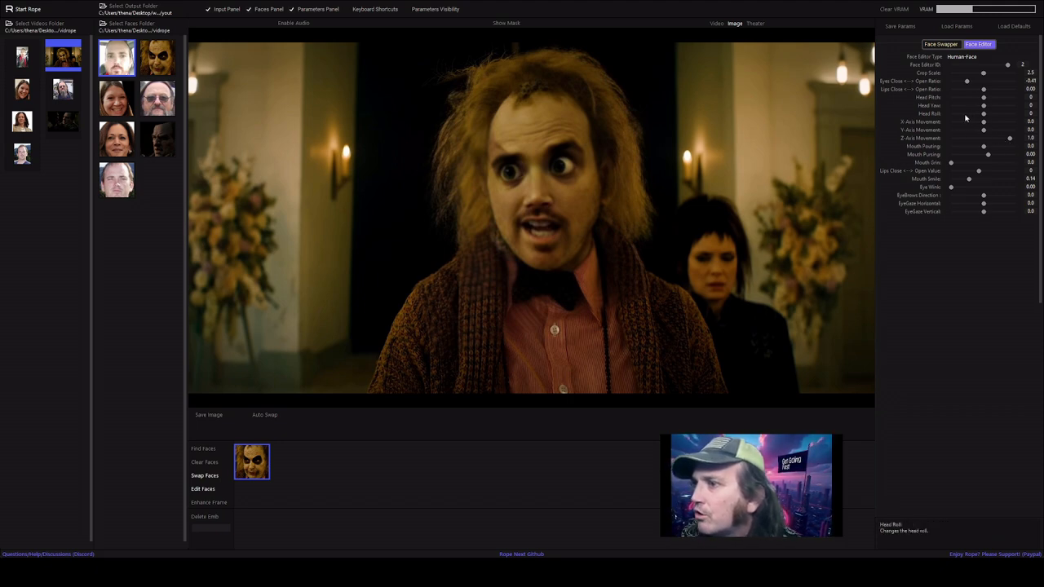
drag(983, 115, 958, 112)
click(1017, 118)
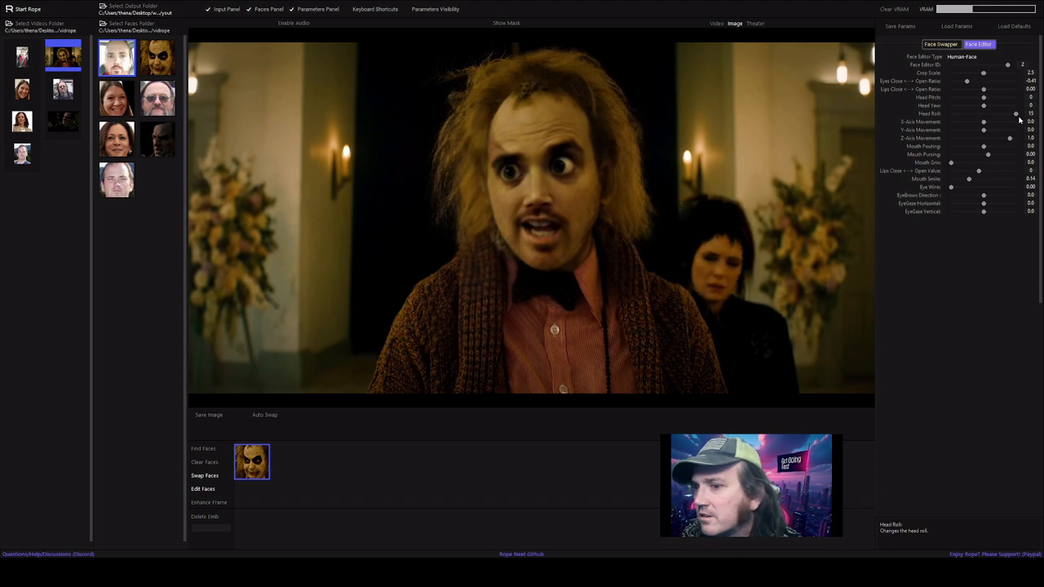
drag(983, 106, 992, 106)
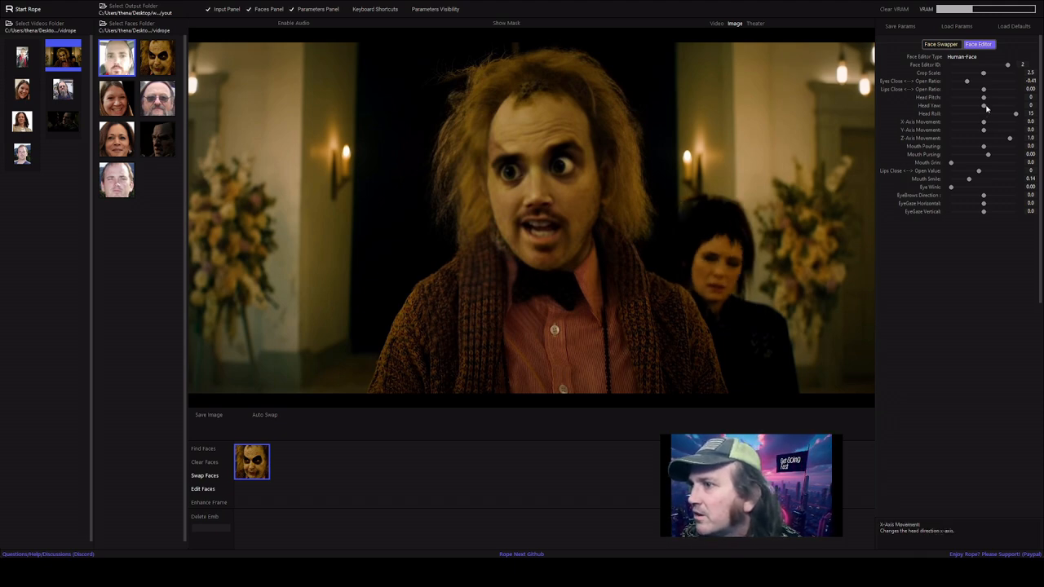
click(1008, 106)
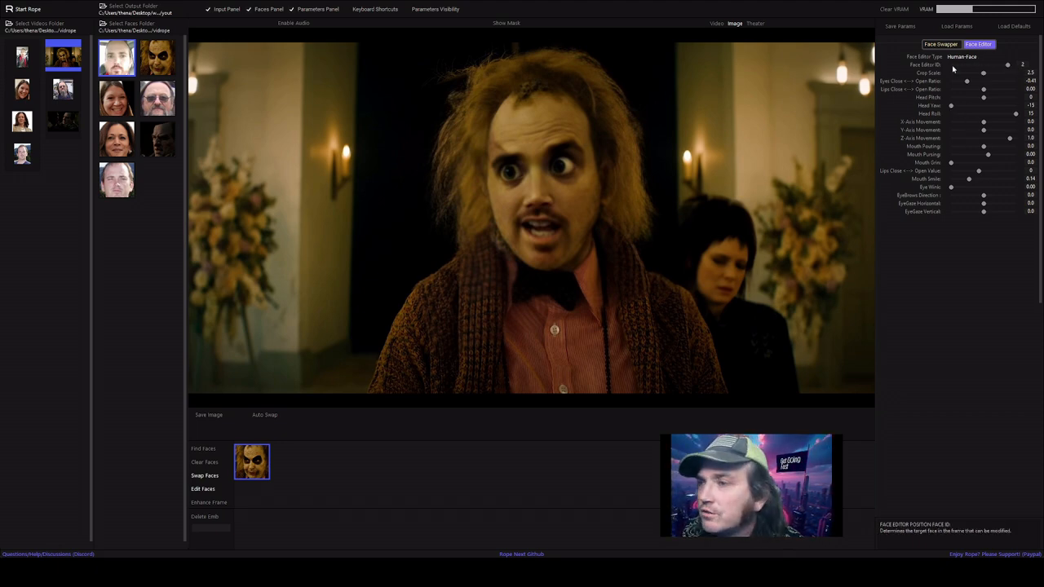
Return to Face Editor ID 1 and set its X-Axis Movement to -0.10.
click(953, 65)
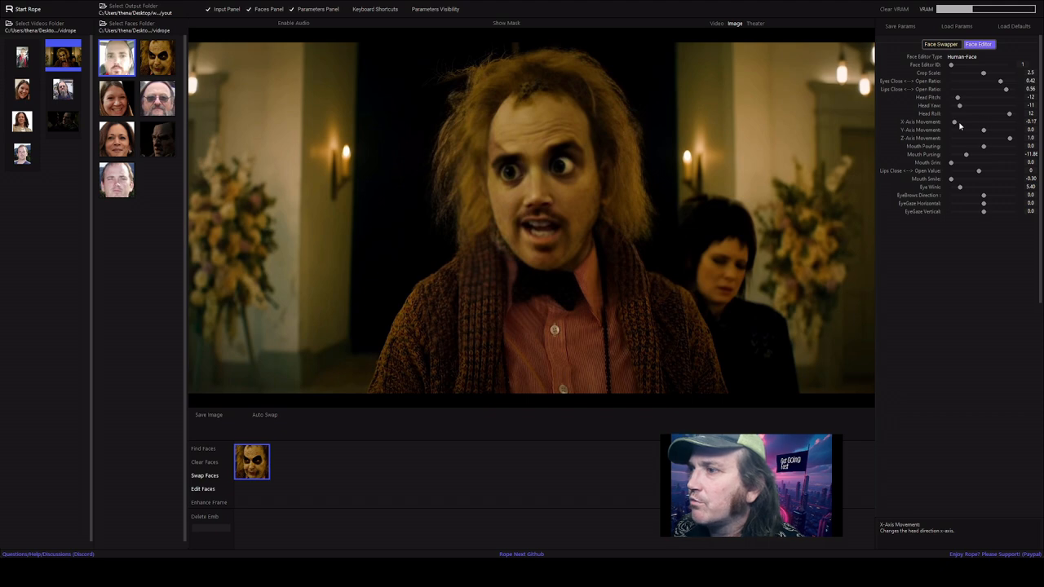
click(956, 123)
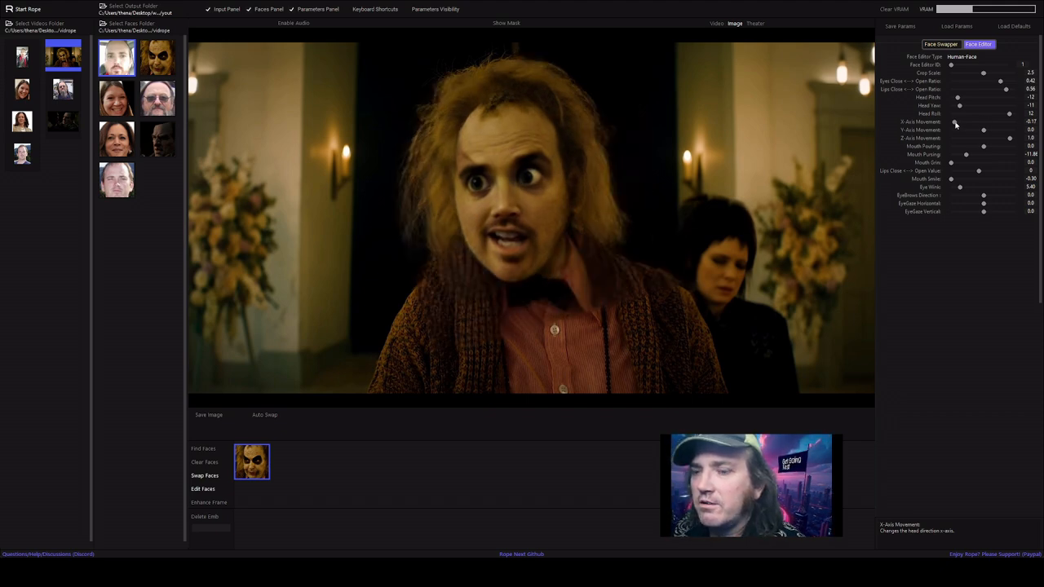
mouse_move(956, 123)
mouse_down()
mouse_move(1013, 122)
mouse_move(966, 127)
mouse_up()
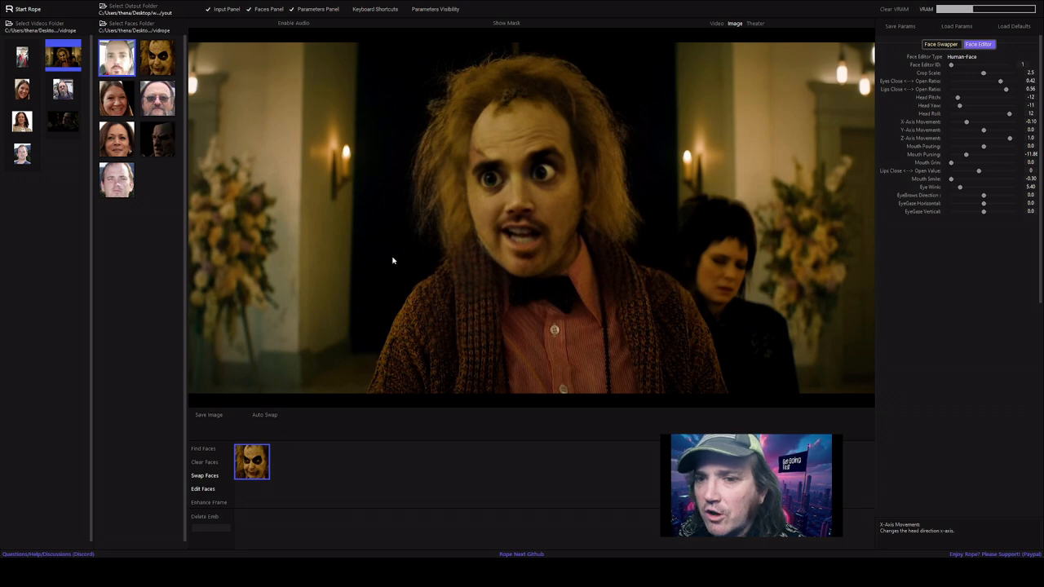
Try smaller and larger Z-Axis Movement values on face 1 and set it to 0.92.
drag(1010, 139, 1008, 139)
click(989, 139)
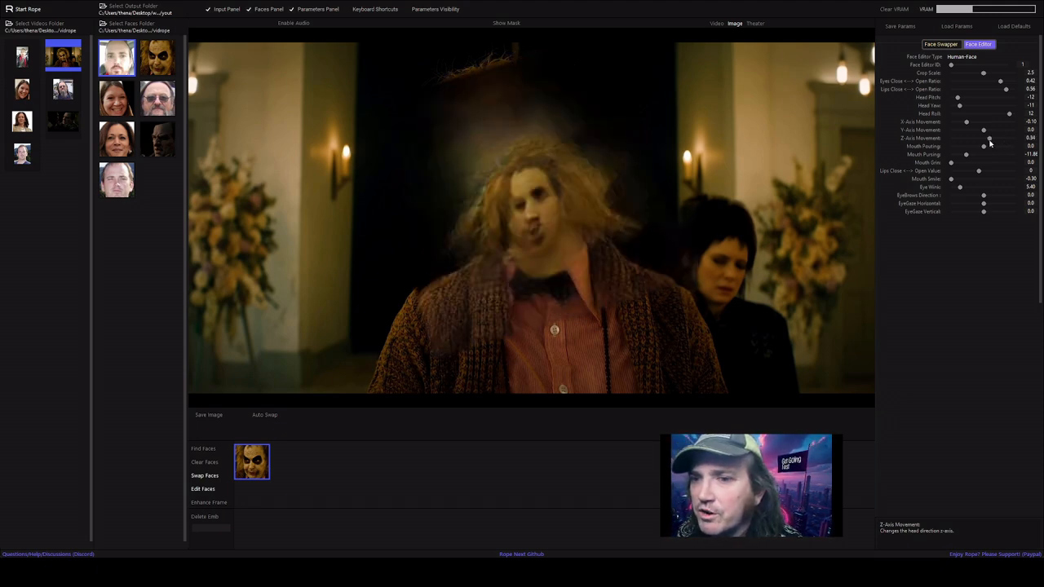
drag(989, 140, 1012, 144)
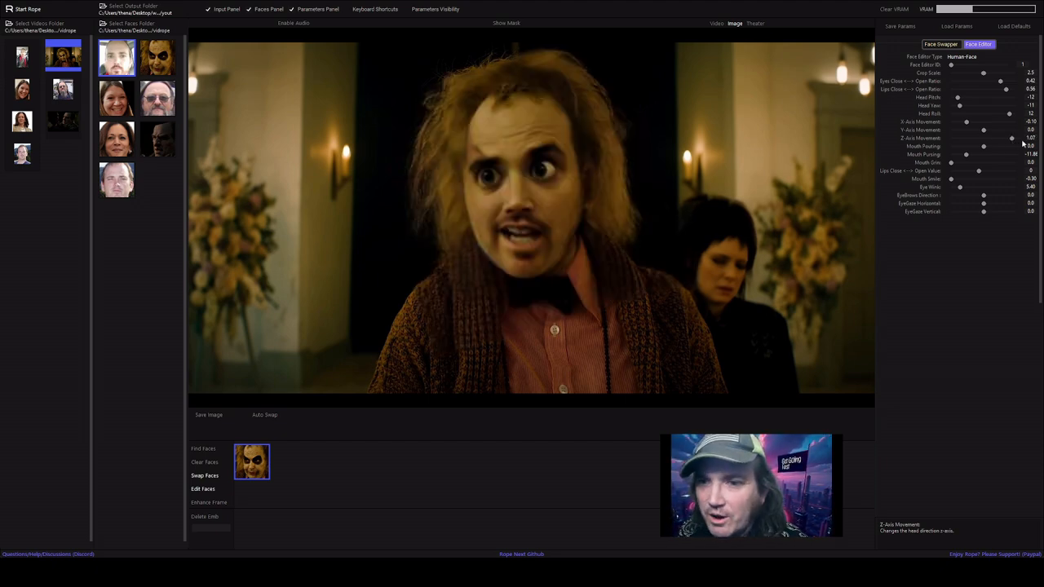
scroll(1021, 143, up, 1)
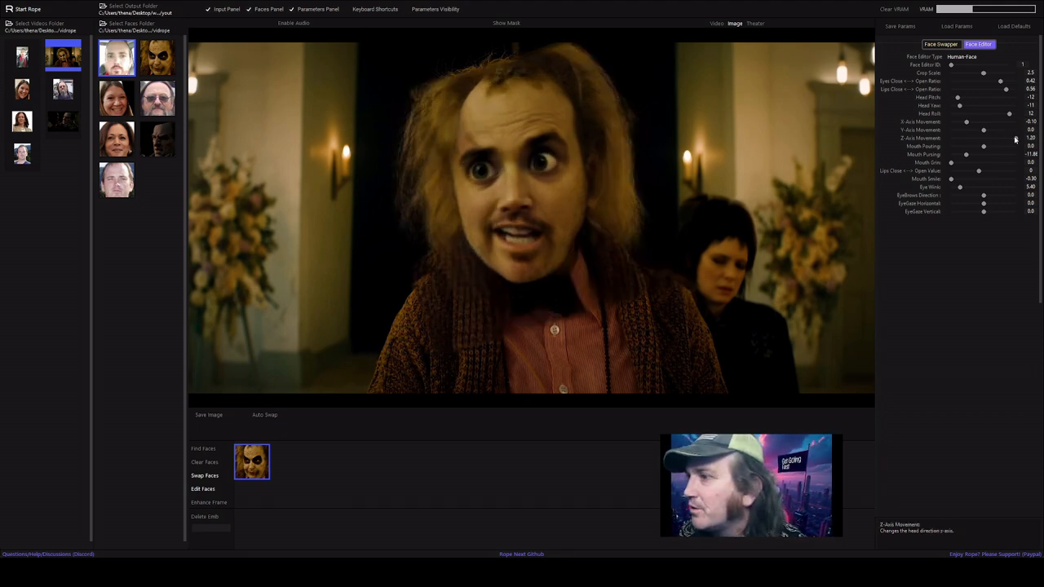
drag(1015, 139, 1004, 143)
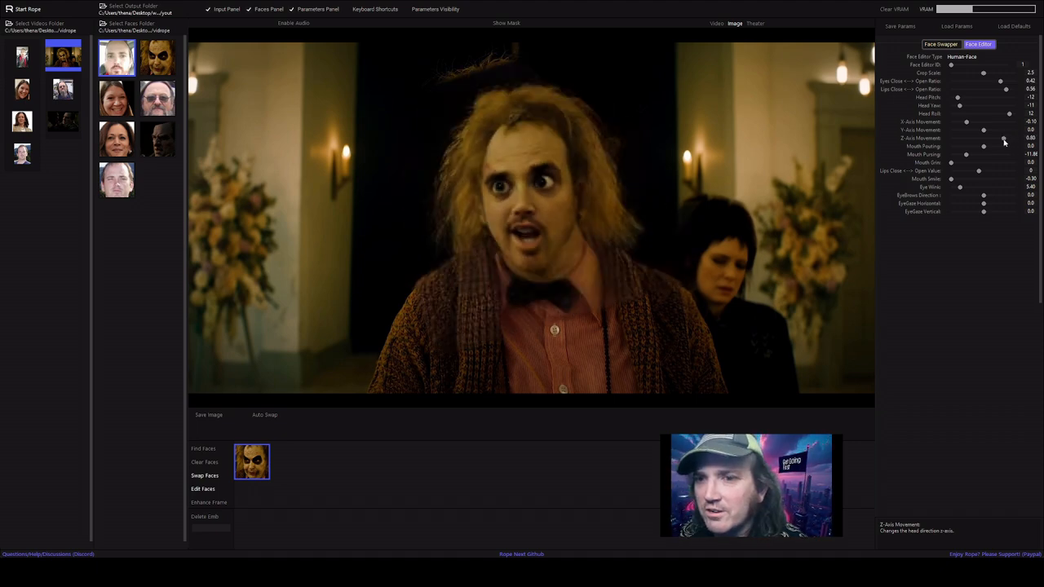
drag(1003, 142, 1007, 141)
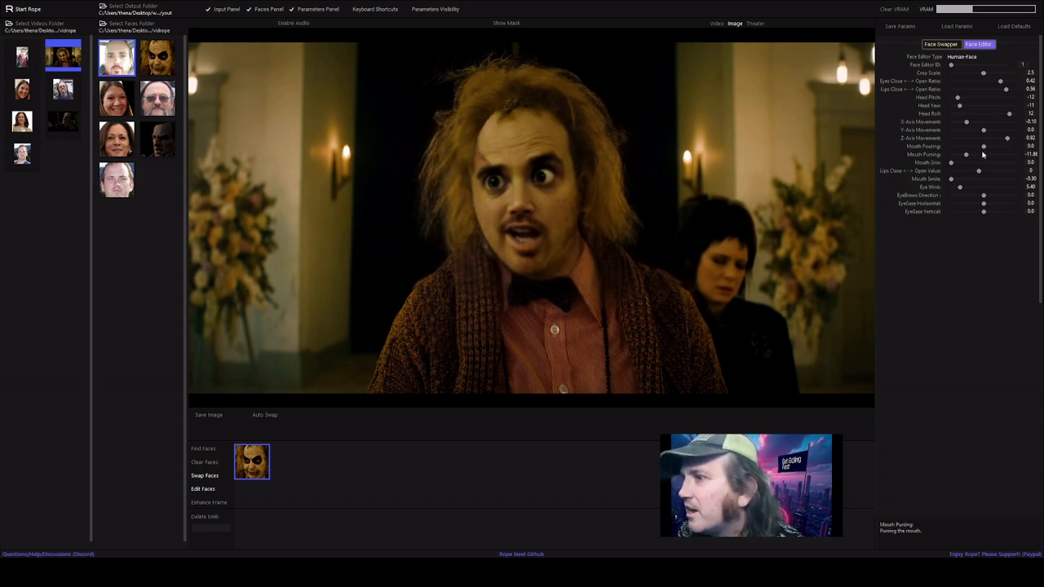
Set face 1's Mouth Pouting to 0.09 and its Mouth Pursing to 9.28.
drag(985, 149, 951, 150)
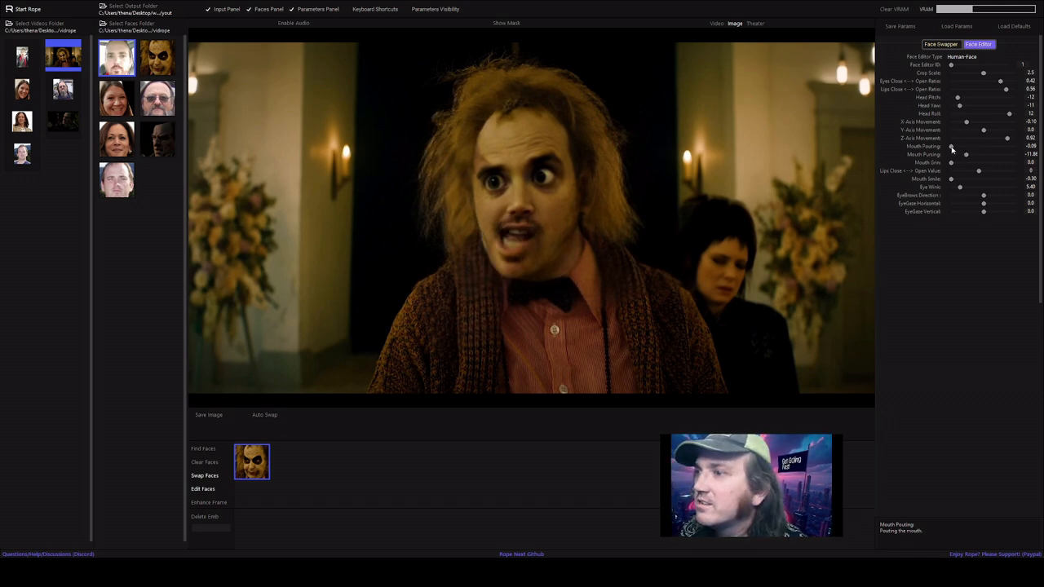
drag(950, 148, 955, 148)
click(1013, 150)
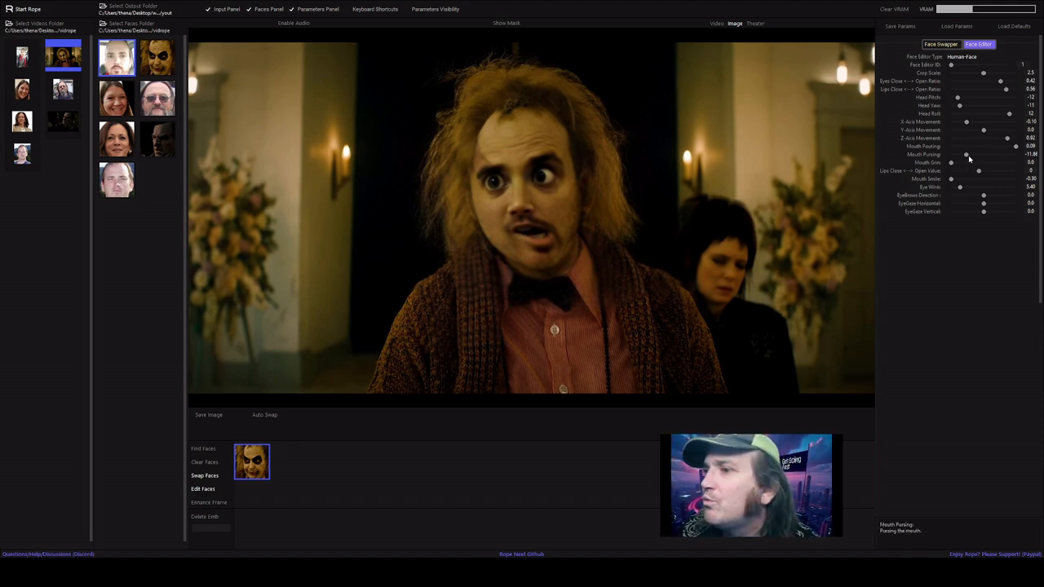
drag(967, 156, 968, 156)
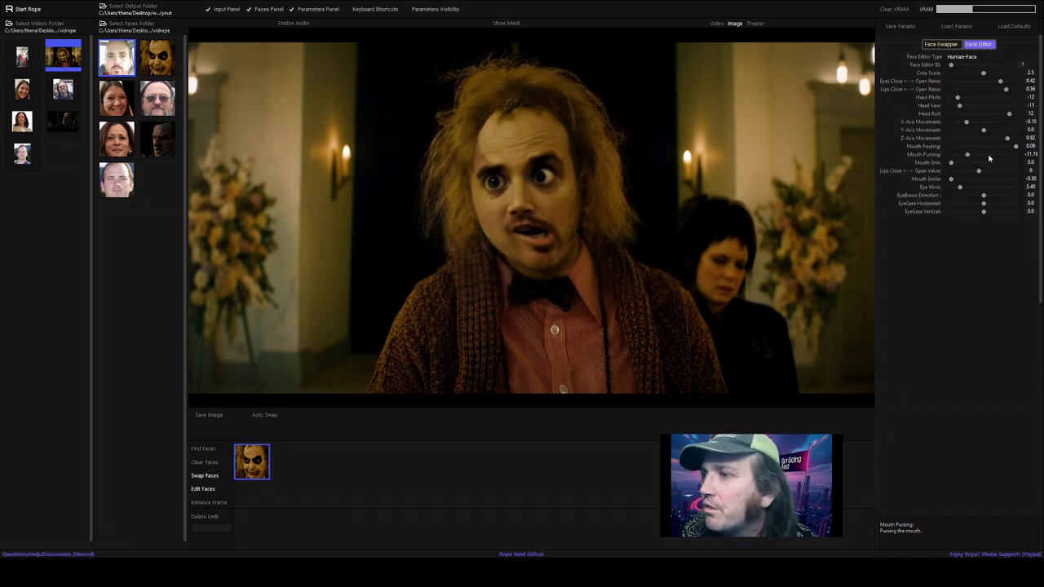
click(988, 156)
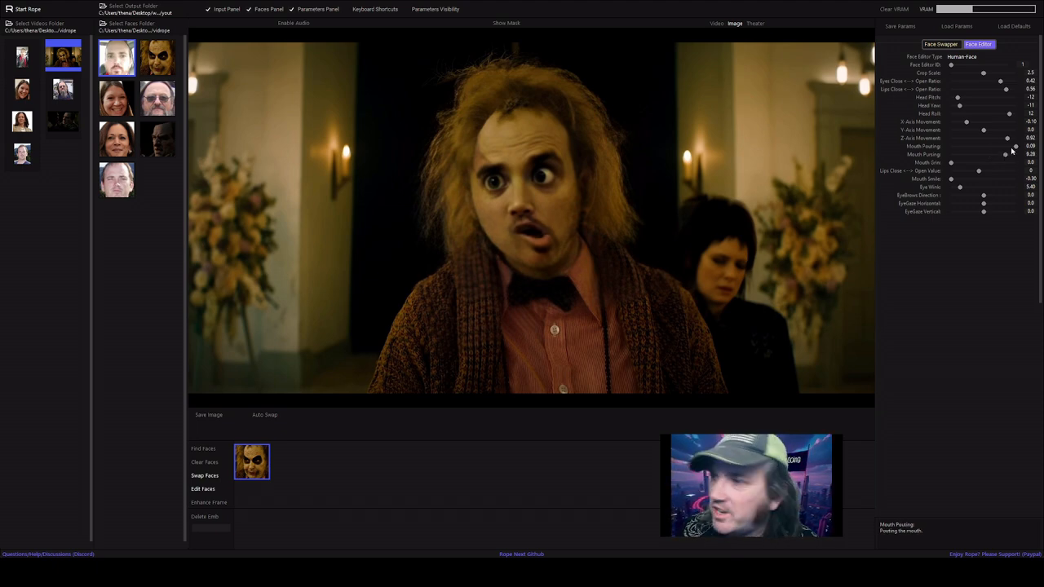
Set face 1's Mouth Pouting to 0.04, try low and high Mouth Grin values, and set Mouth Grin to 13.87.
drag(1015, 146, 992, 151)
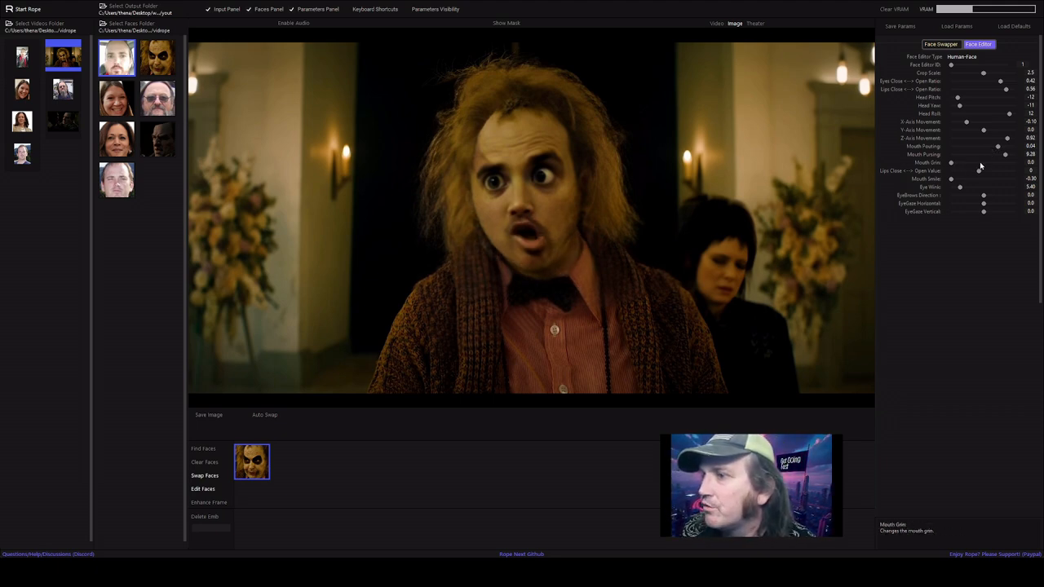
click(953, 164)
drag(981, 165, 989, 164)
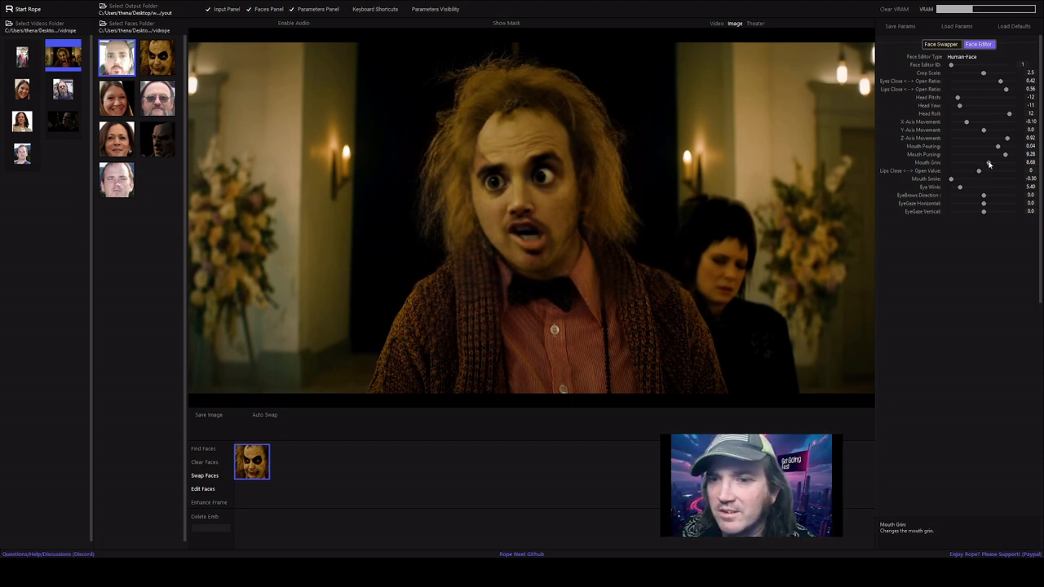
right_click(989, 164)
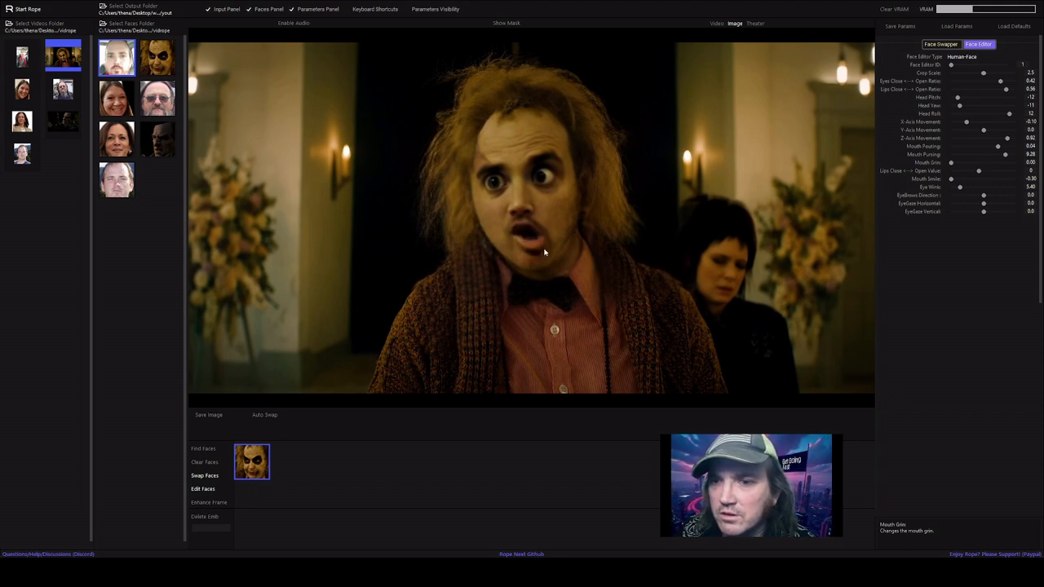
click(1009, 165)
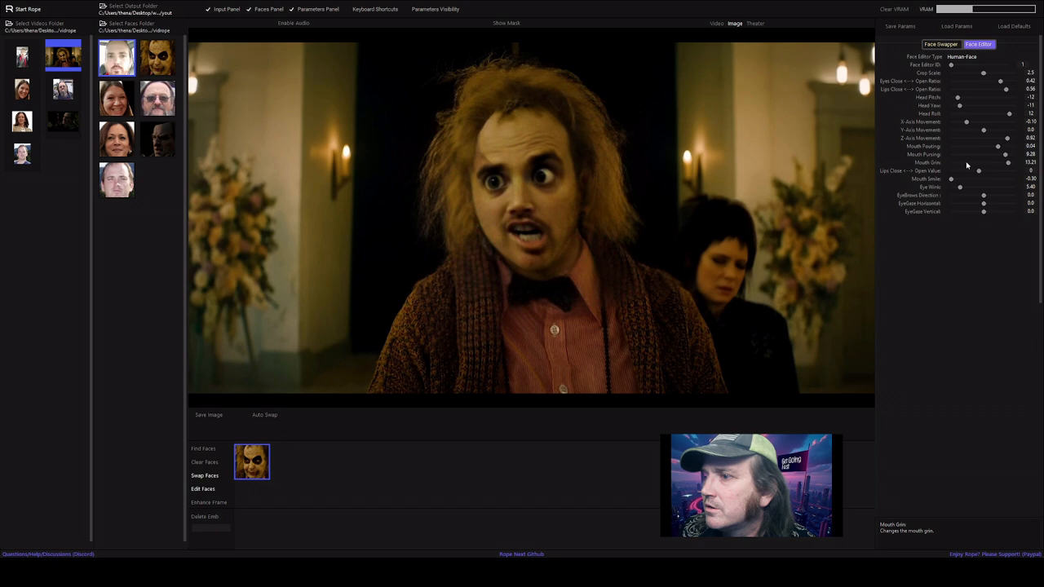
click(965, 163)
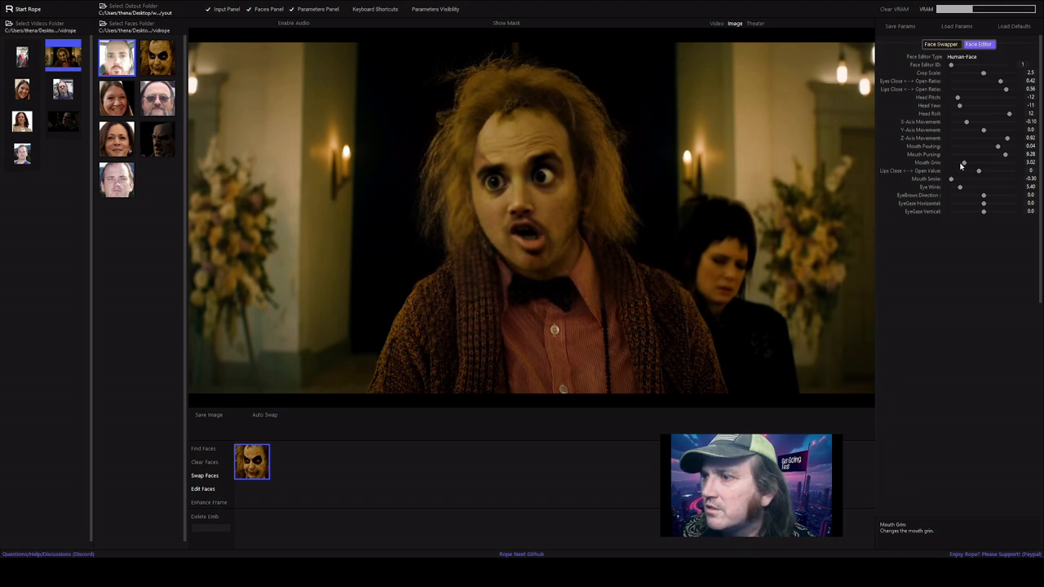
click(961, 164)
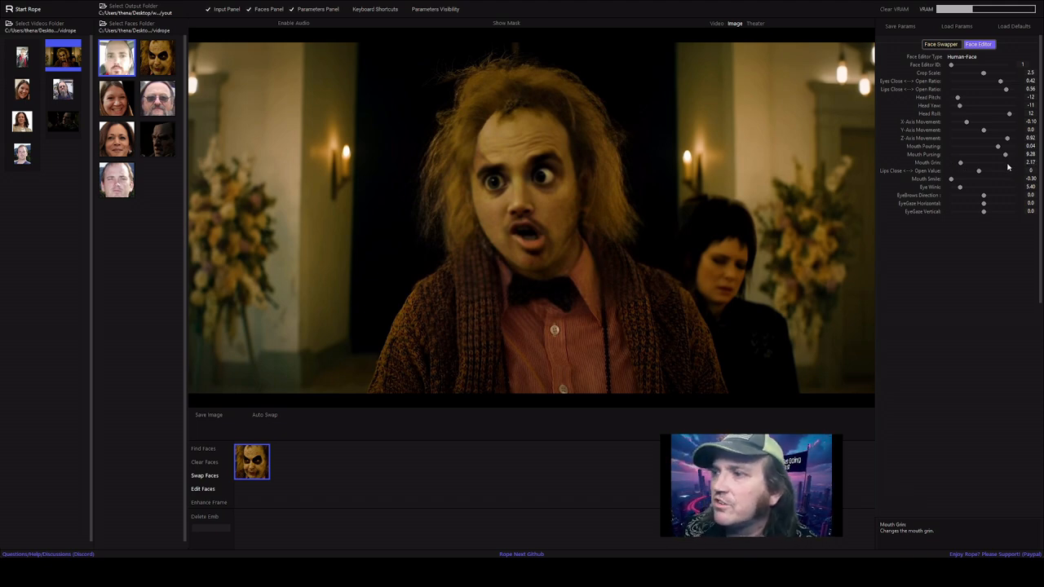
click(961, 164)
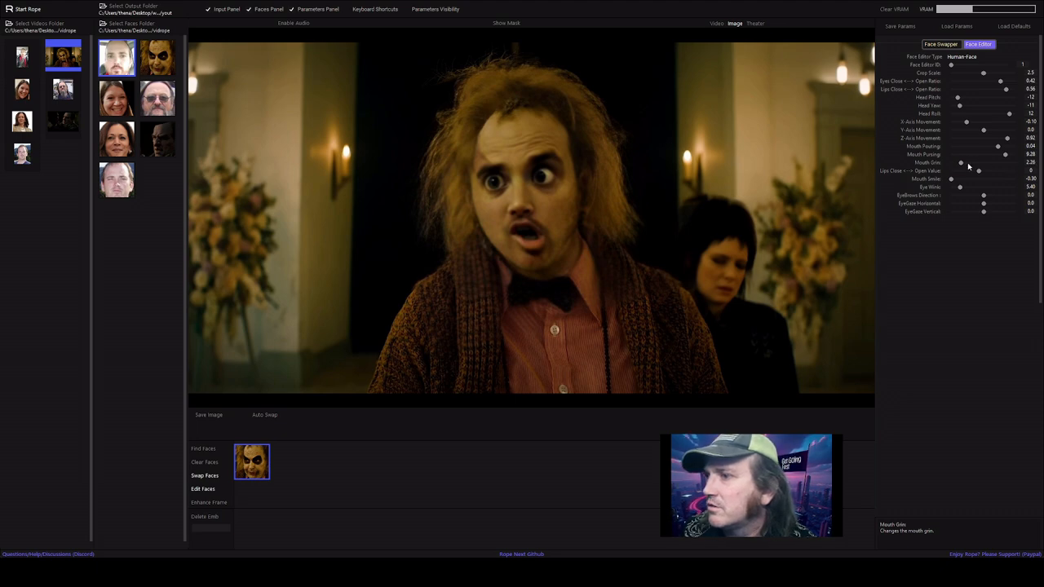
click(1012, 164)
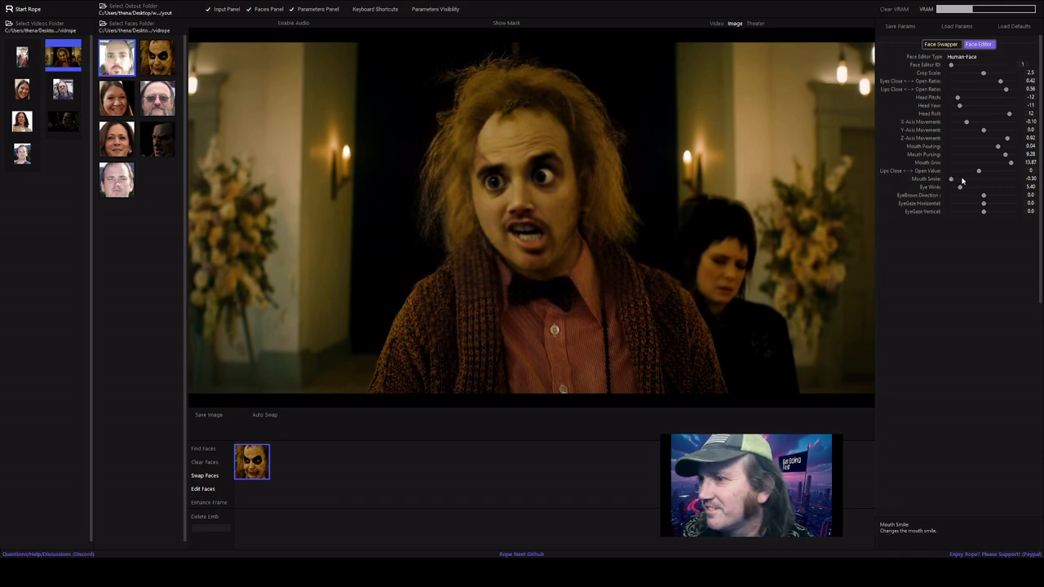
Set face 1's Mouth Smile to 1.17 and its Eye Wink to 37.53.
drag(954, 181, 984, 183)
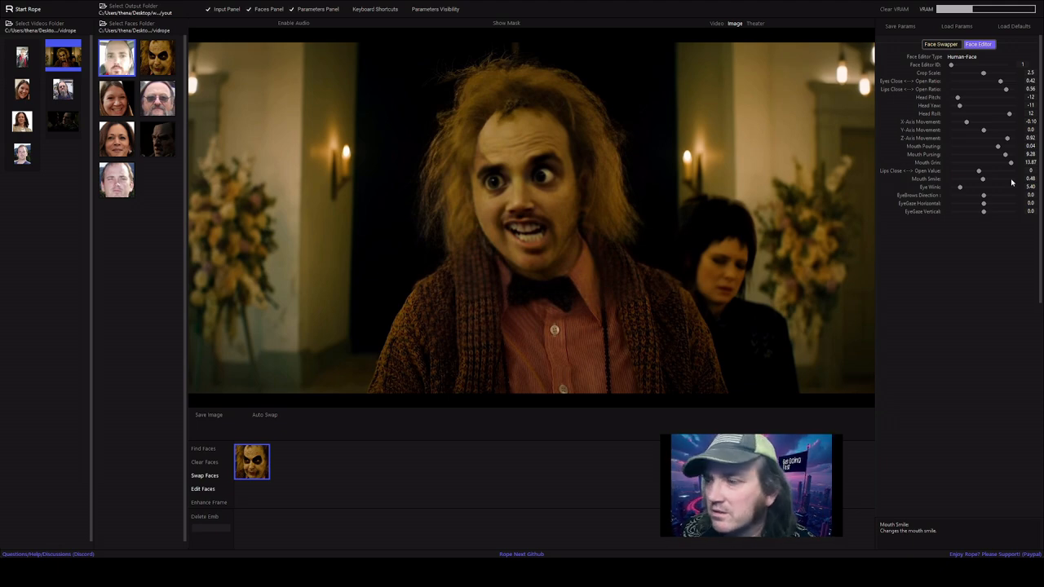
click(1012, 181)
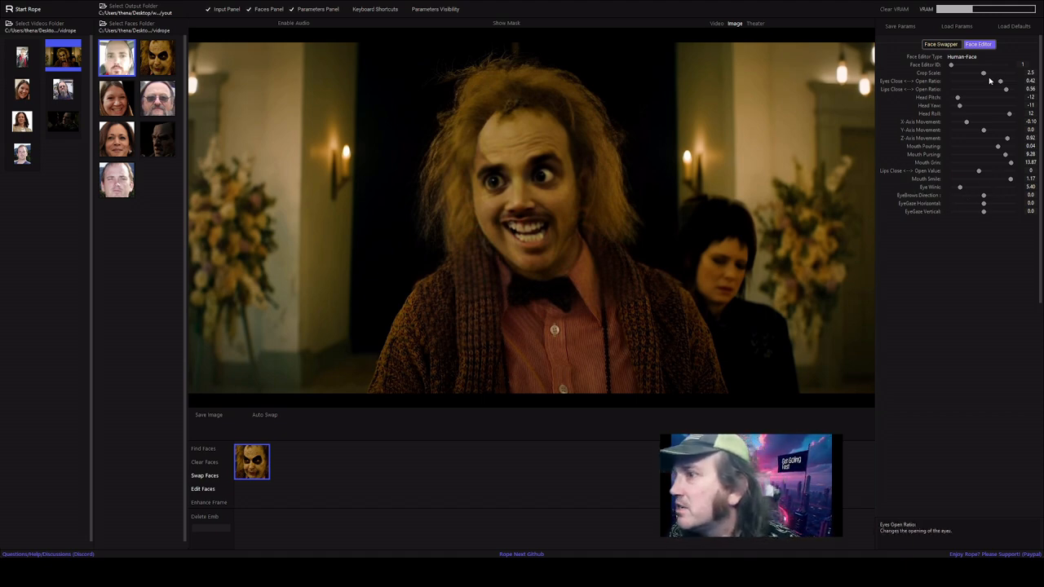
drag(960, 187, 961, 187)
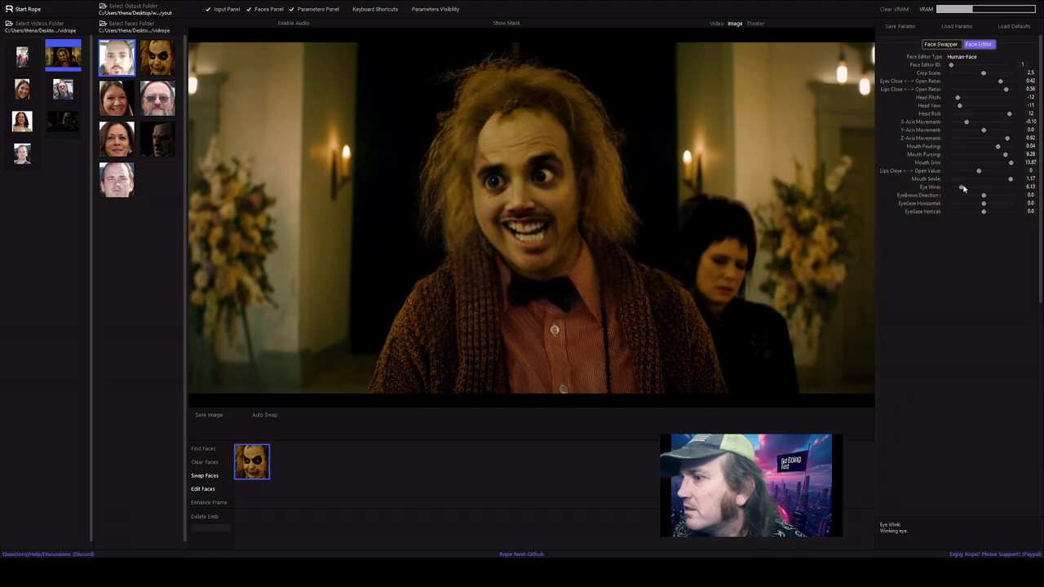
click(1014, 192)
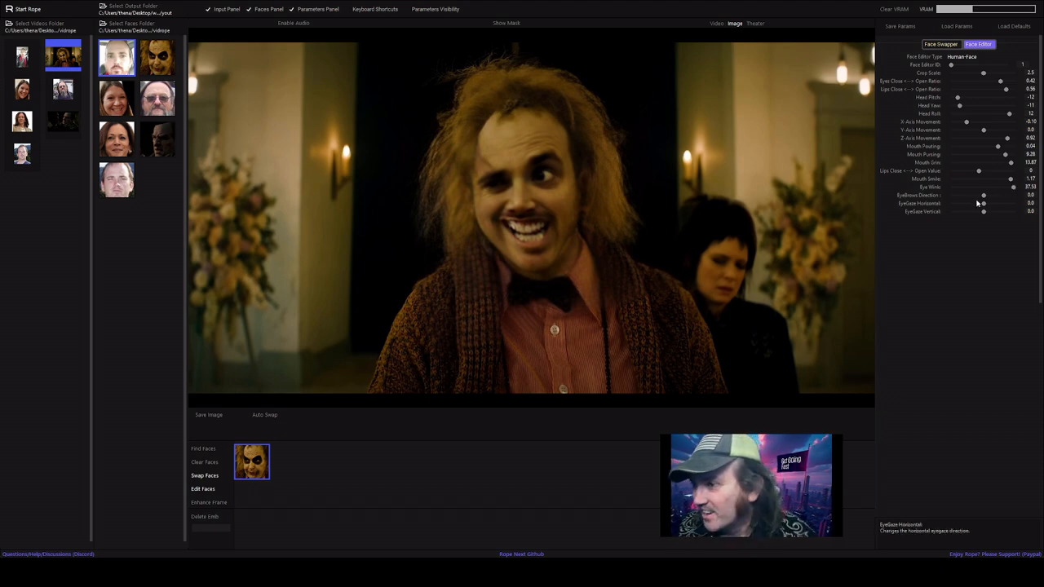
Try face 1's EyeBrows Direction at 17.55 and sweep EyeGaze Horizontal in both directions, stopping at 11.51.
drag(984, 198, 985, 197)
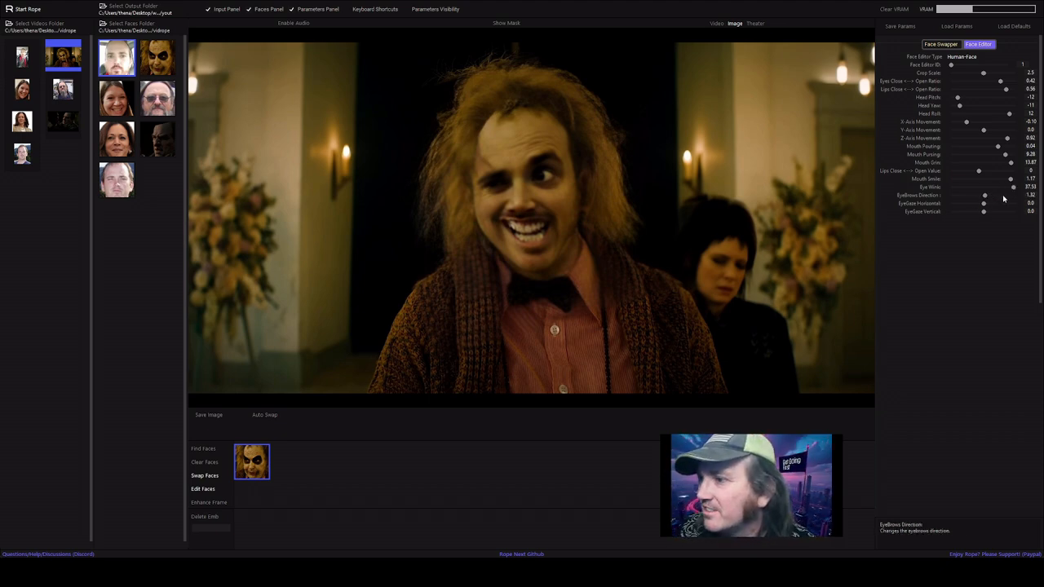
click(1004, 198)
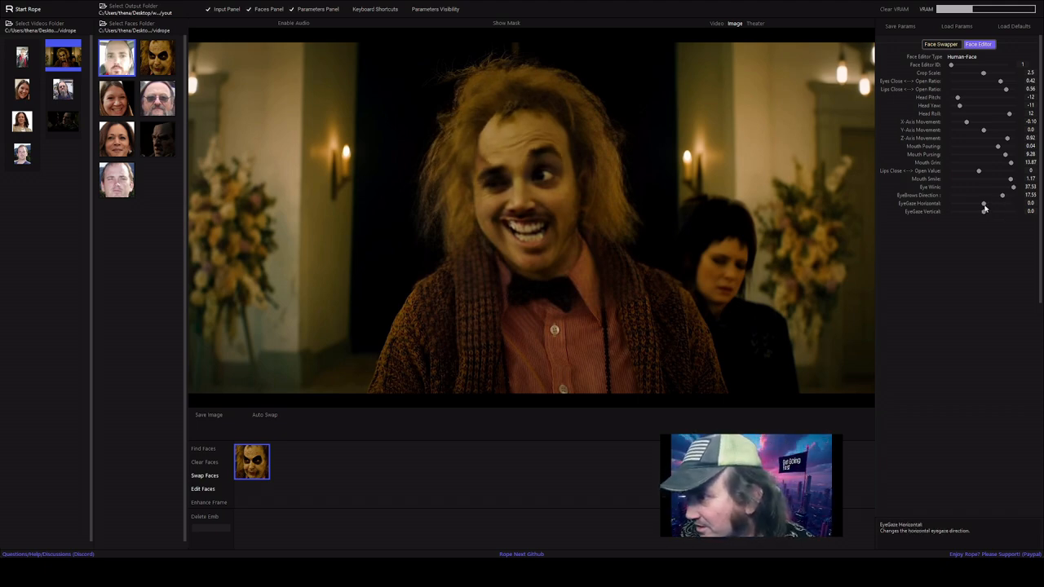
drag(984, 204, 965, 205)
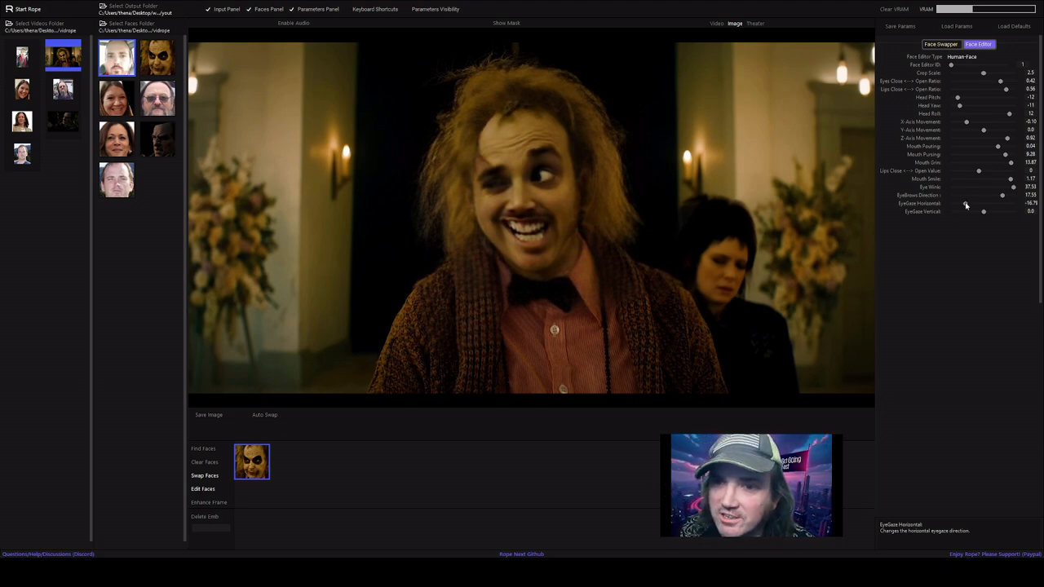
drag(966, 204, 1017, 206)
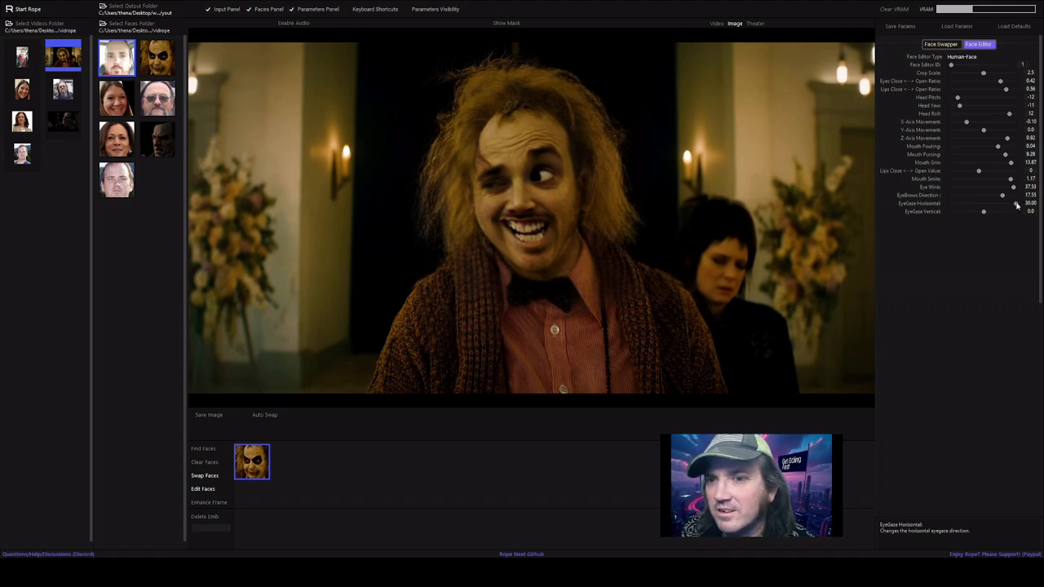
drag(1017, 205, 1001, 205)
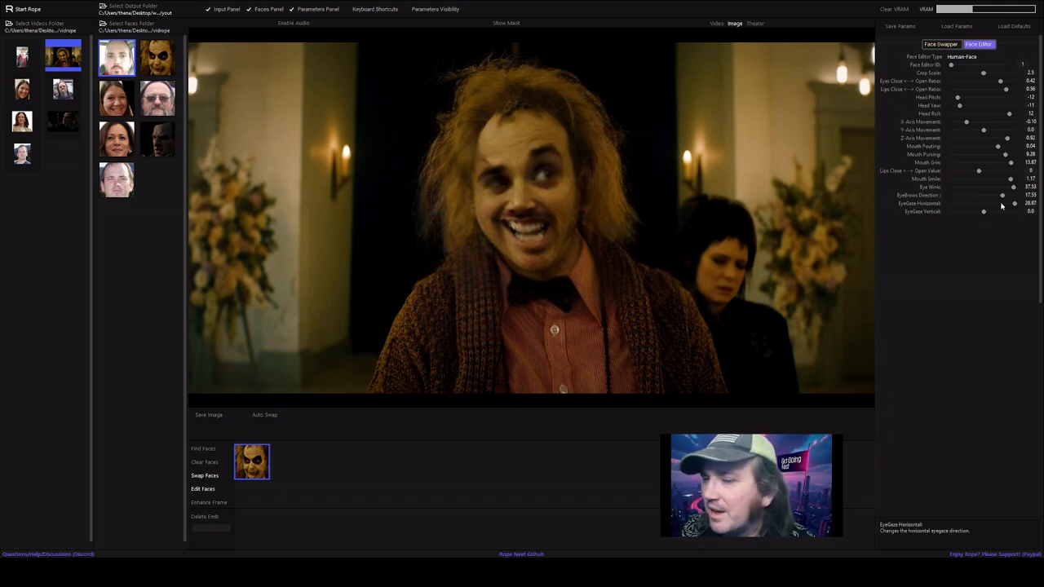
click(996, 205)
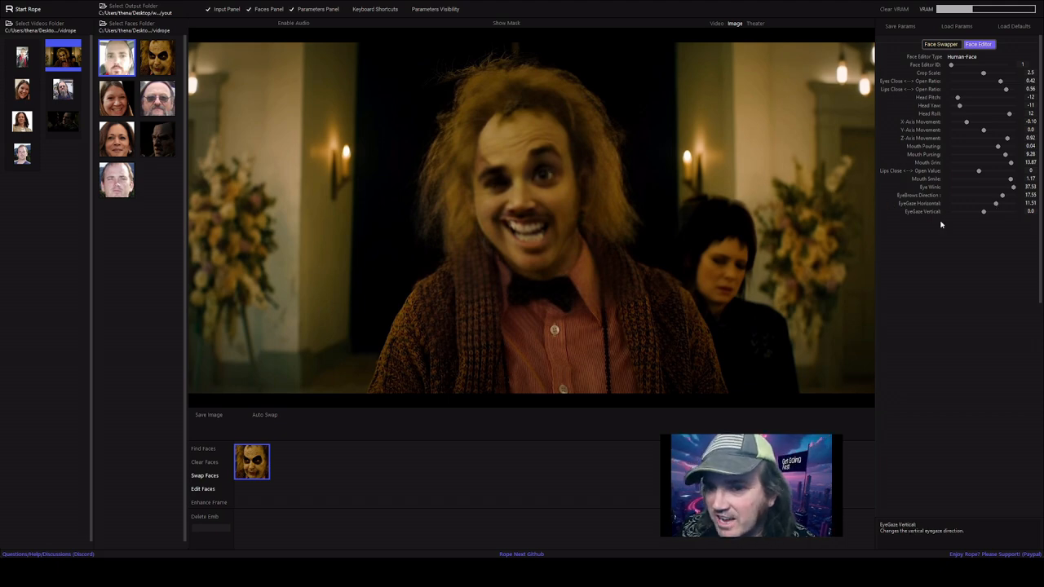
Set face 1's EyeBrows Direction to -11.51 and stay in the Face Editor settings.
click(1001, 196)
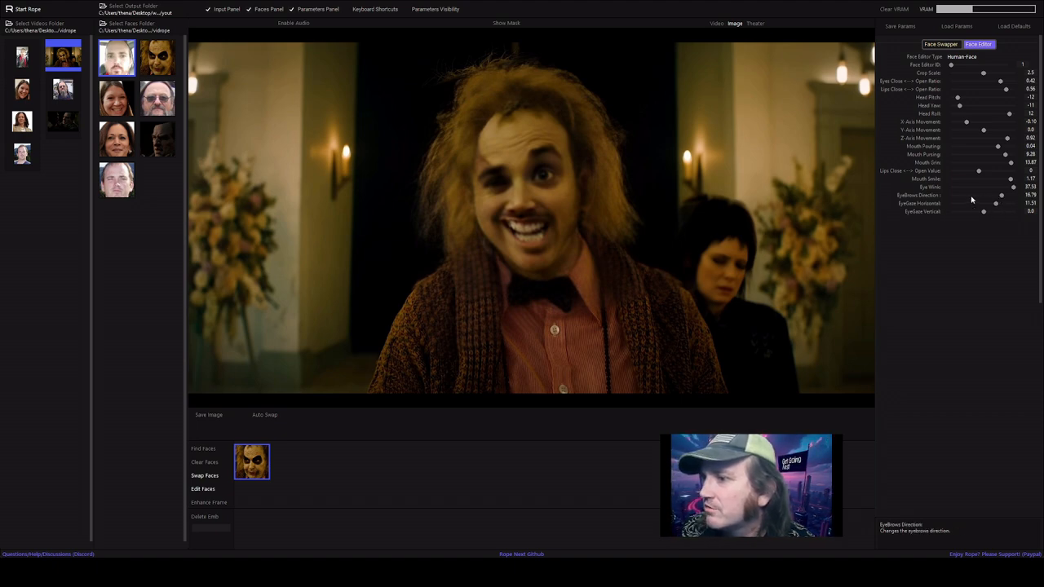
click(971, 197)
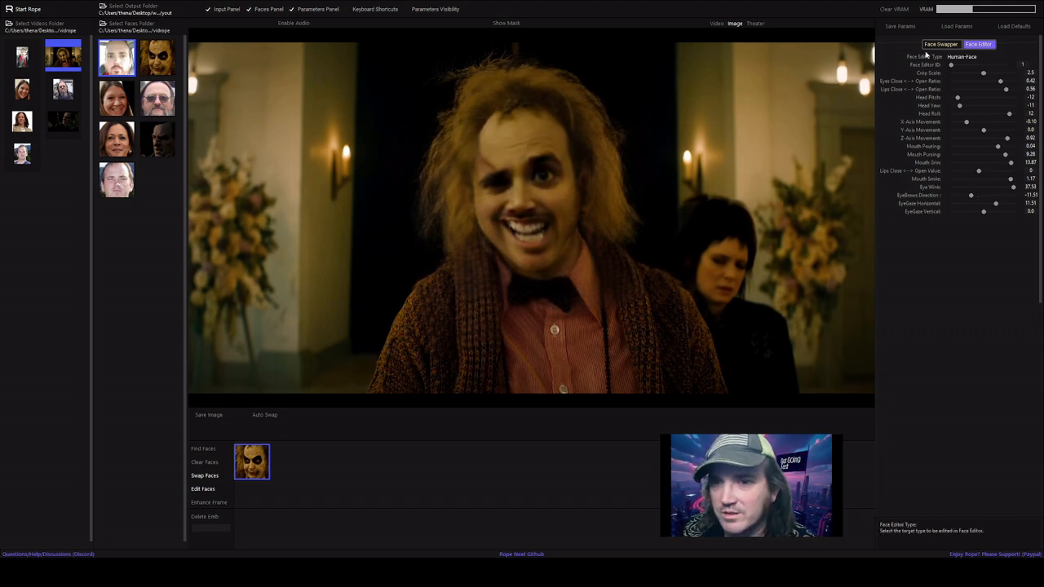
click(934, 44)
click(978, 44)
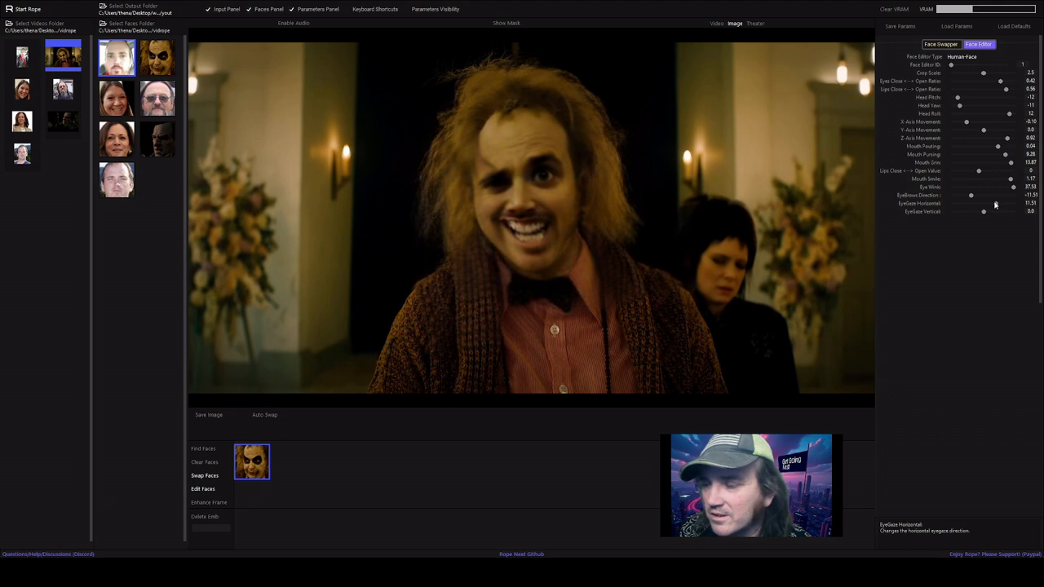
Set face 1's EyeGaze Horizontal to -10.38 and its EyeGaze Vertical to -36.85.
drag(1003, 204, 994, 203)
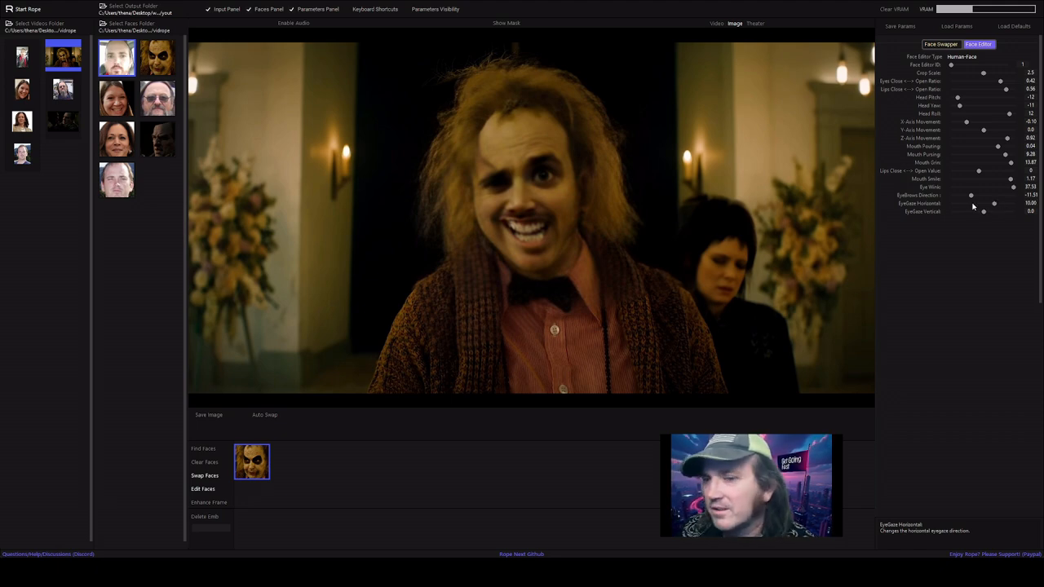
click(972, 205)
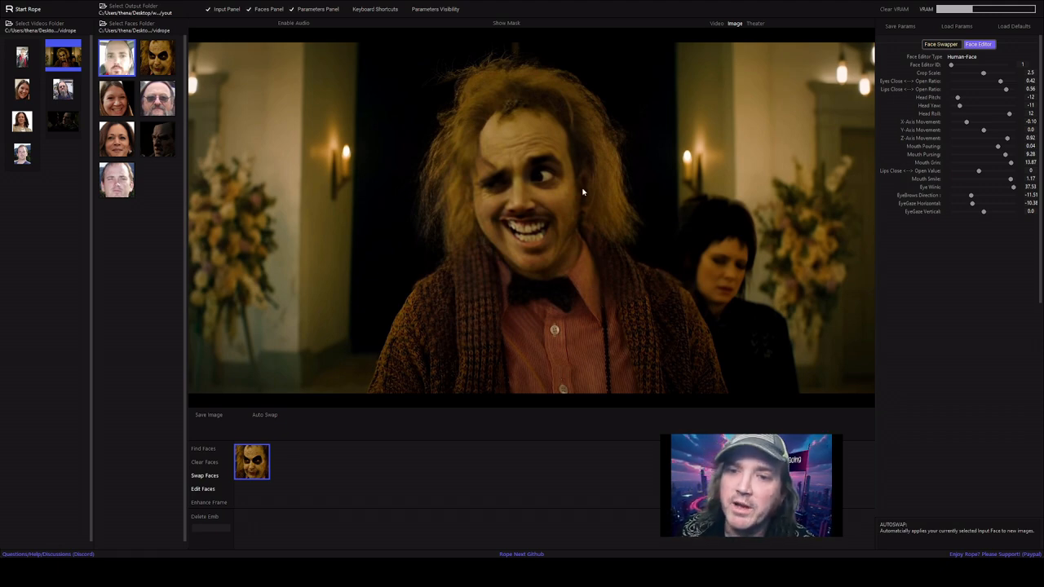
click(982, 212)
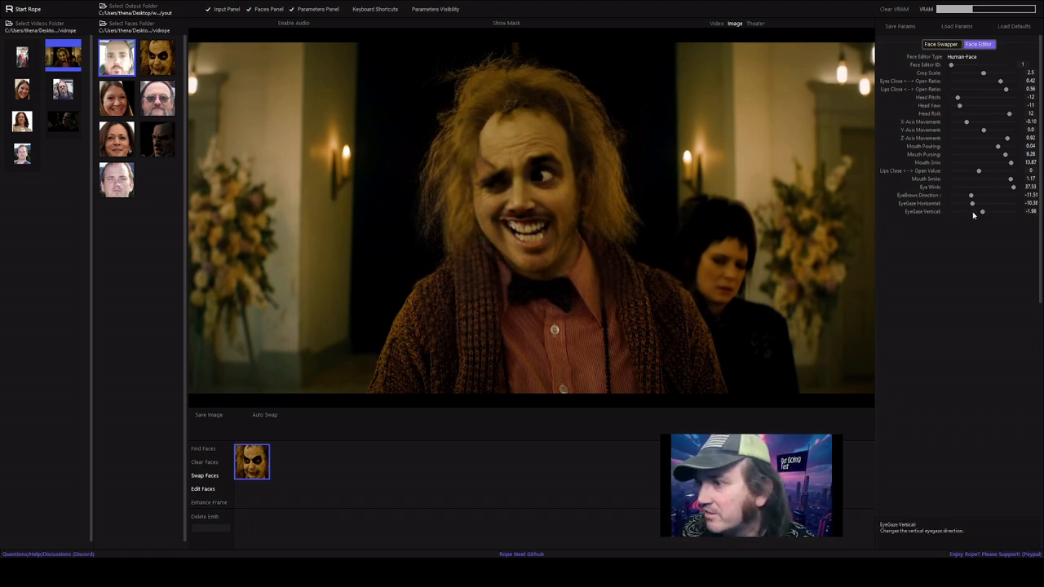
click(965, 213)
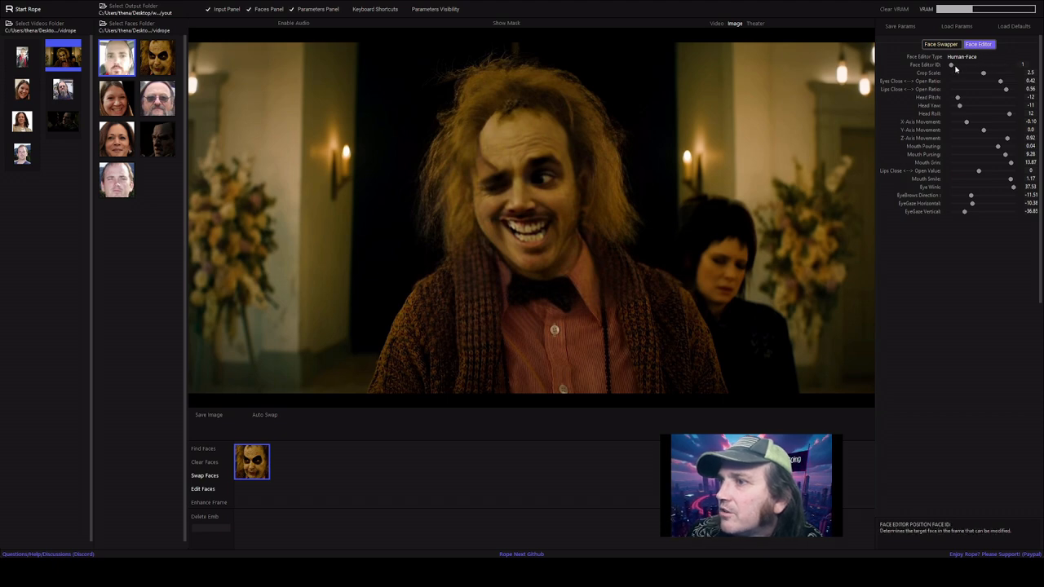
Switch to Face Editor ID 2 and set its Eyes Open Ratio to 0.67, Mouth Pursing to 15.00 and Mouth Grin to 14.43.
click(995, 65)
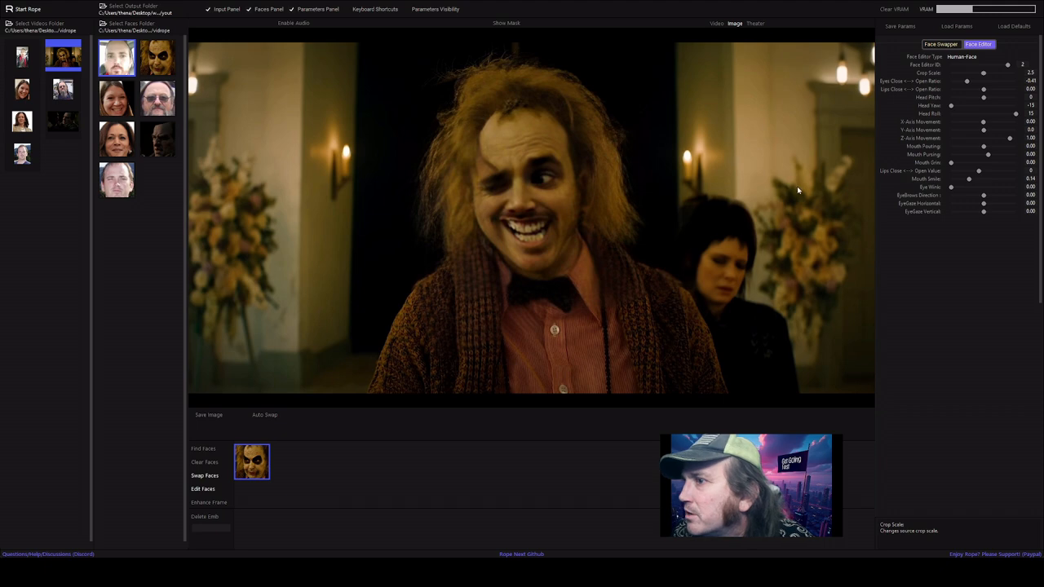
click(1010, 82)
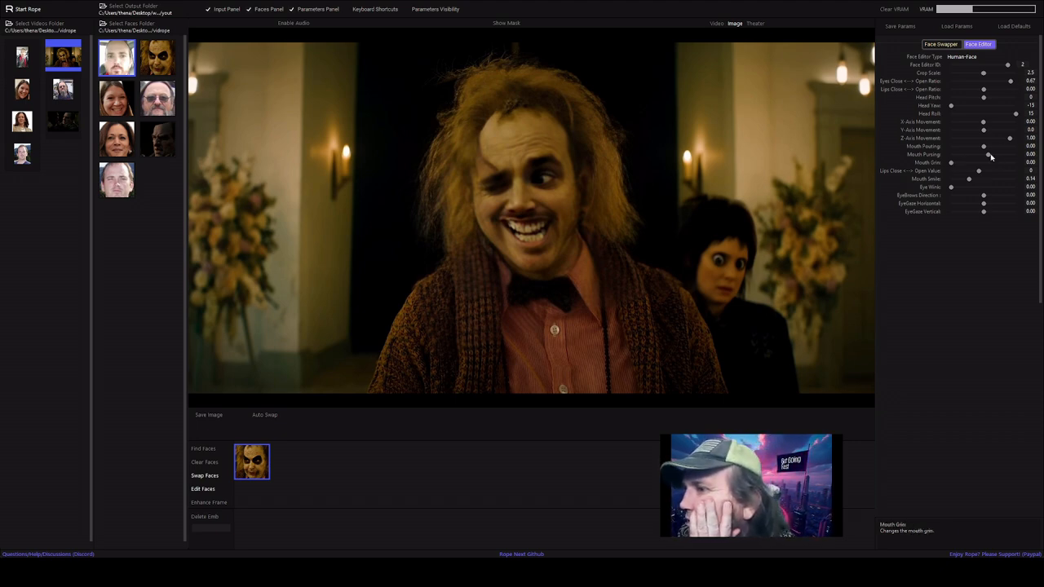
click(1016, 156)
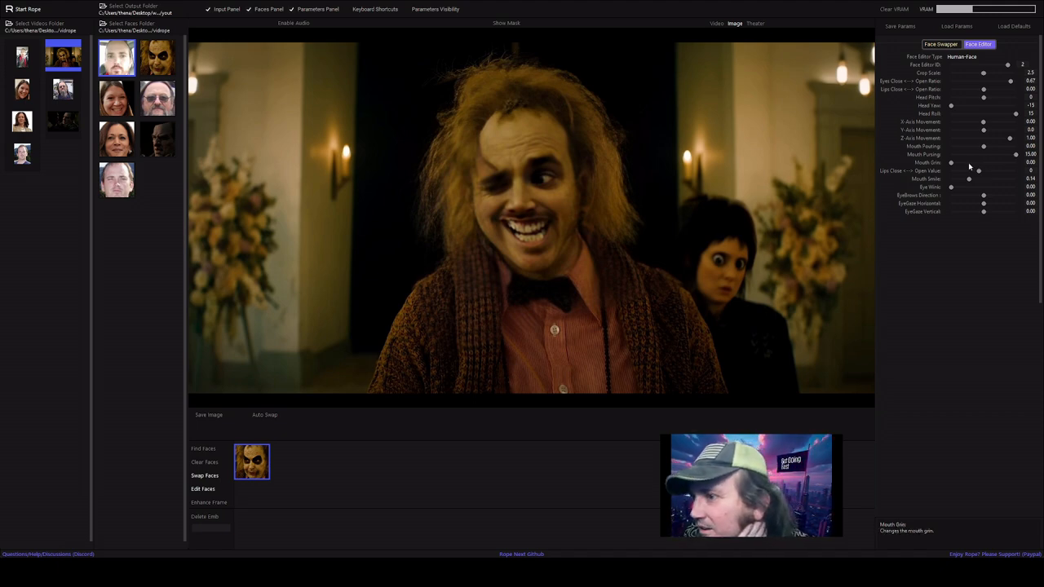
drag(951, 163, 977, 163)
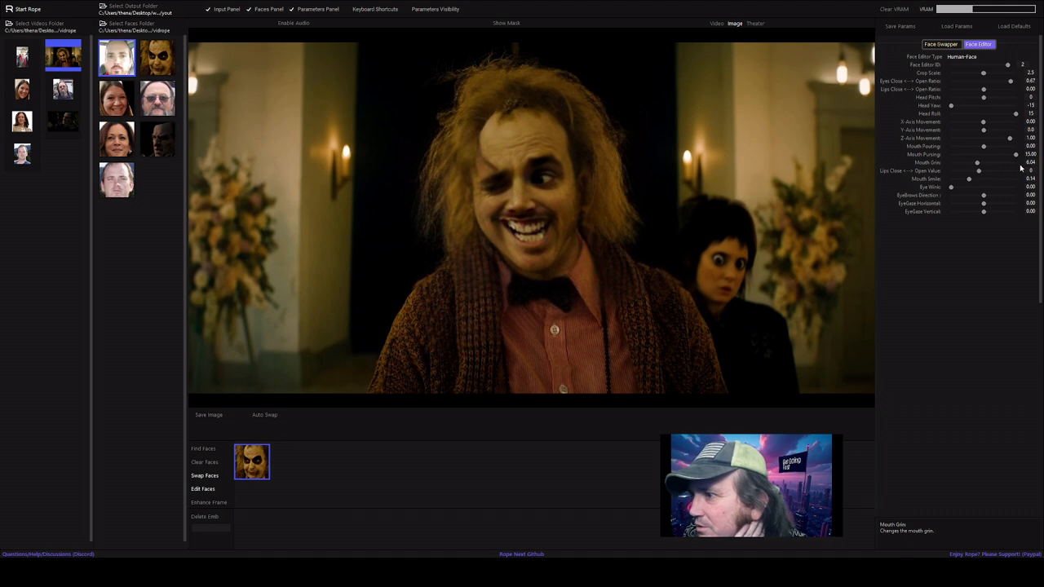
click(1013, 164)
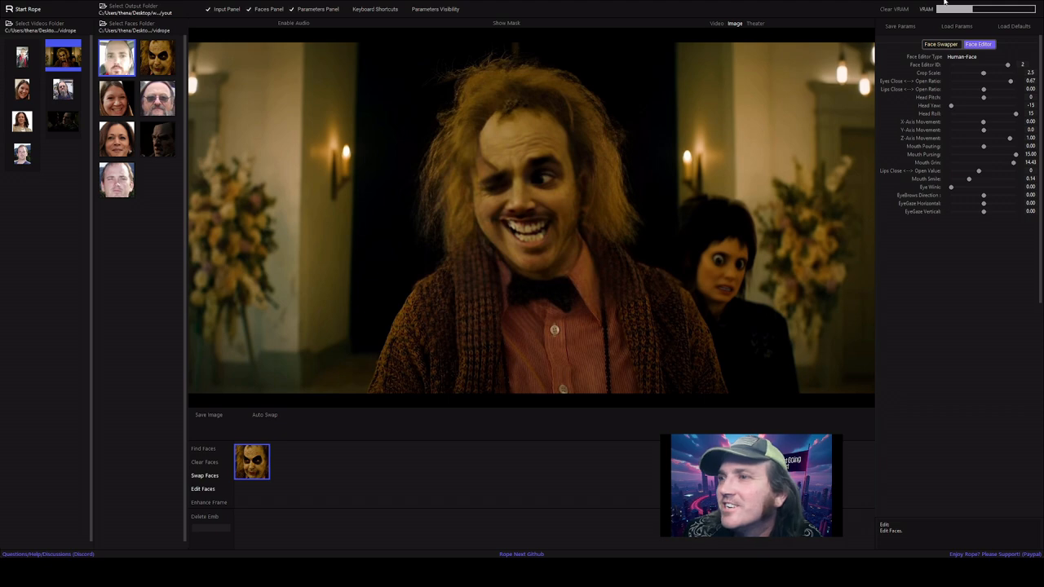
Compare the face swap with the Occluder mask on and off, and load the default Face Swapper parameters.
click(945, 43)
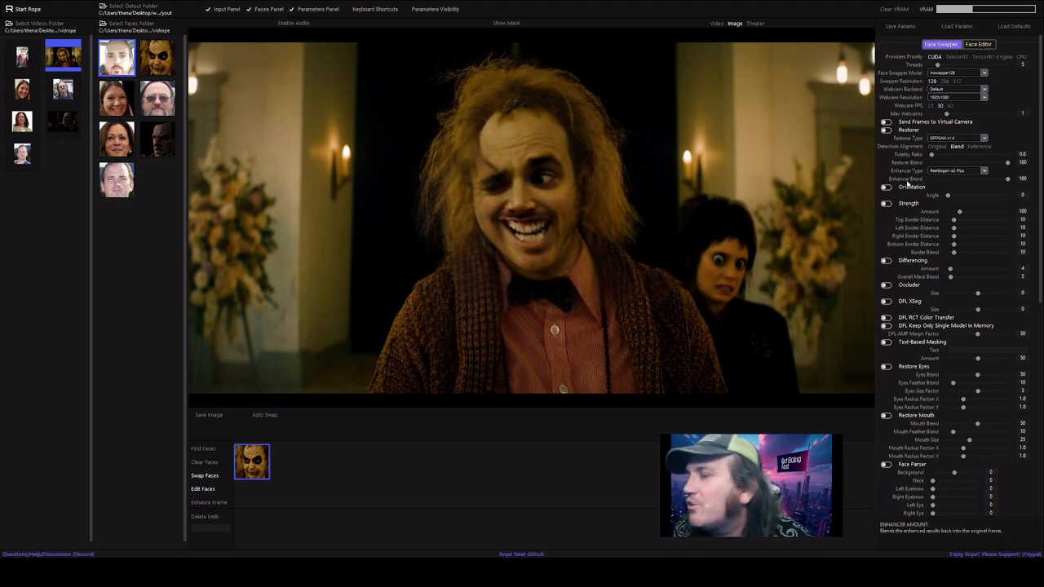
click(887, 285)
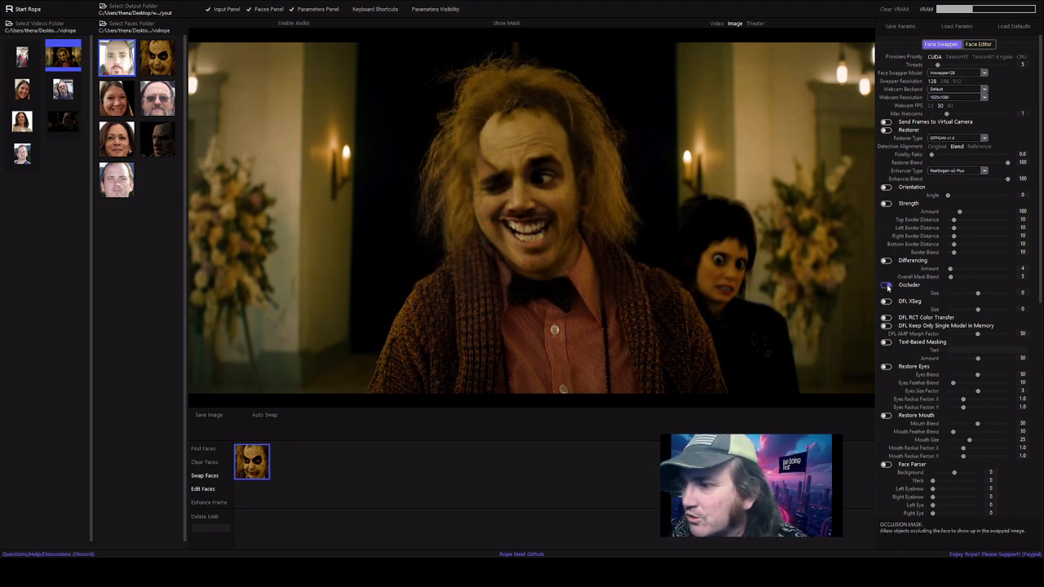
click(889, 286)
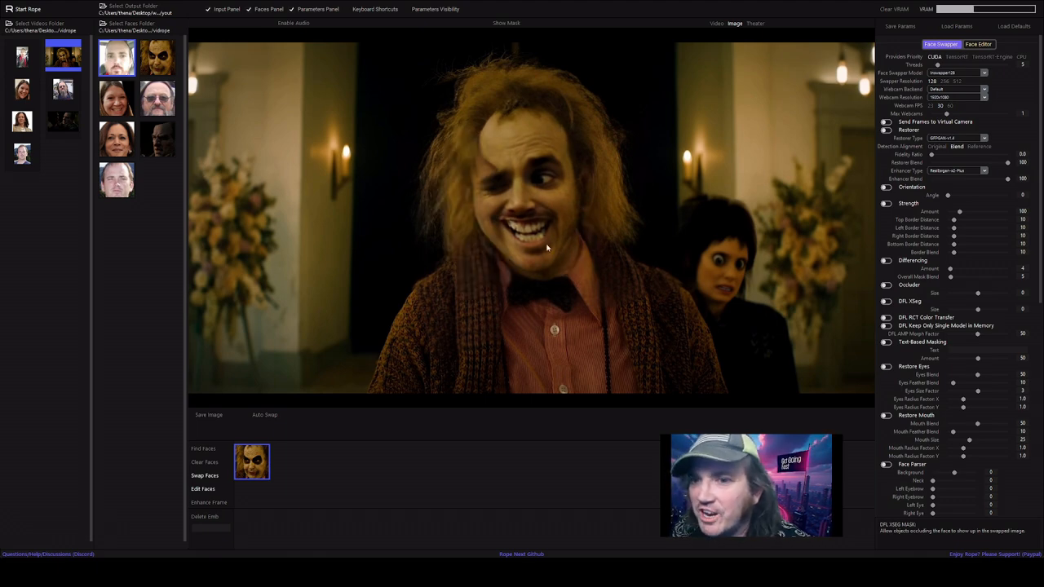
click(885, 286)
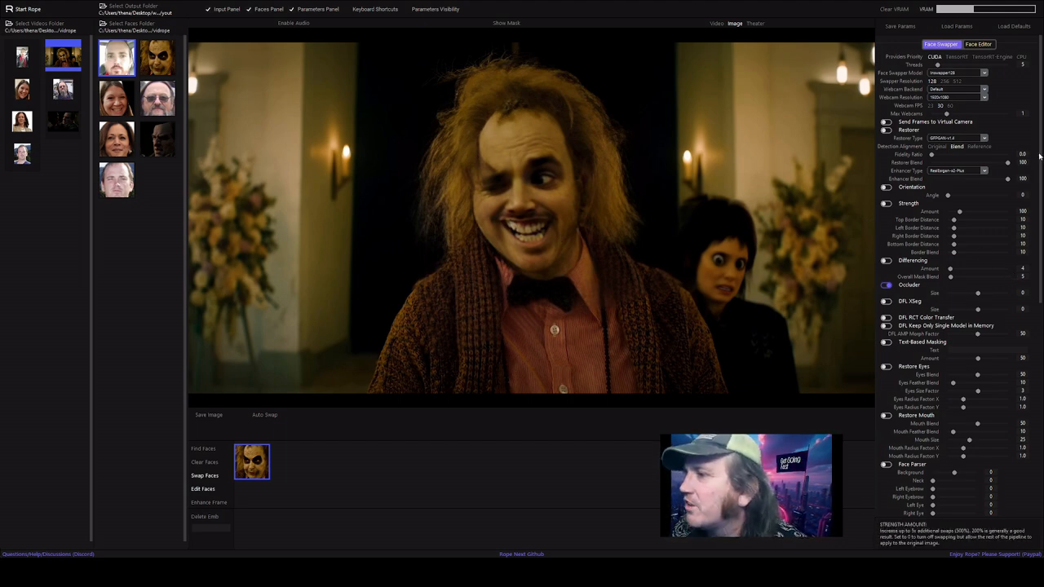
click(1021, 27)
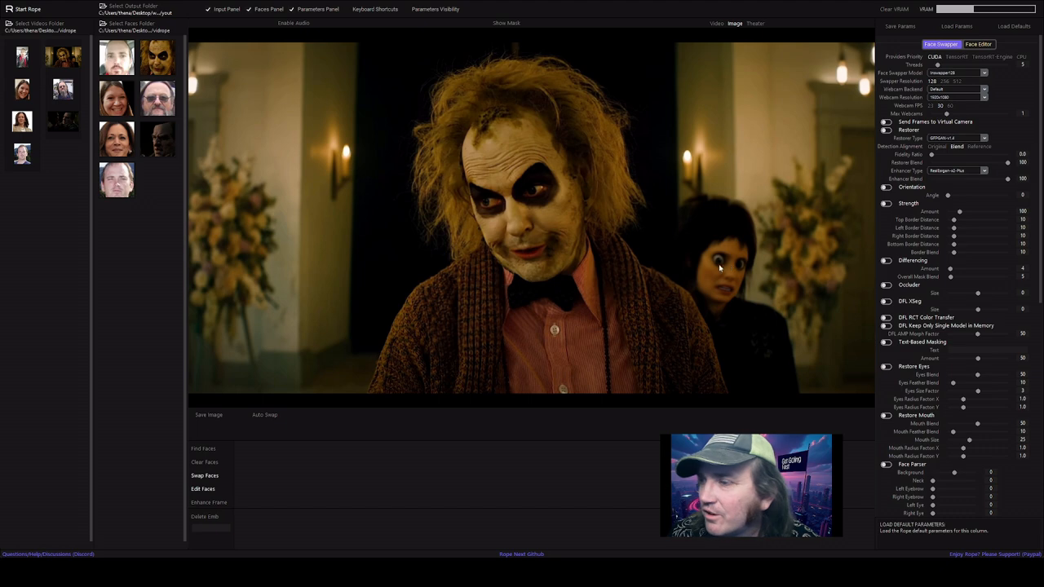
click(973, 47)
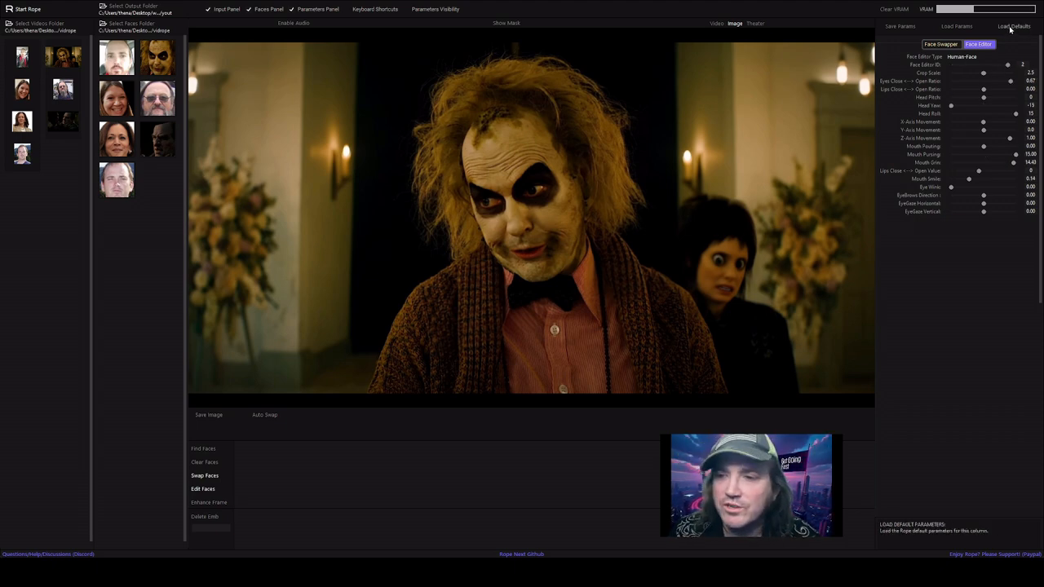
click(936, 47)
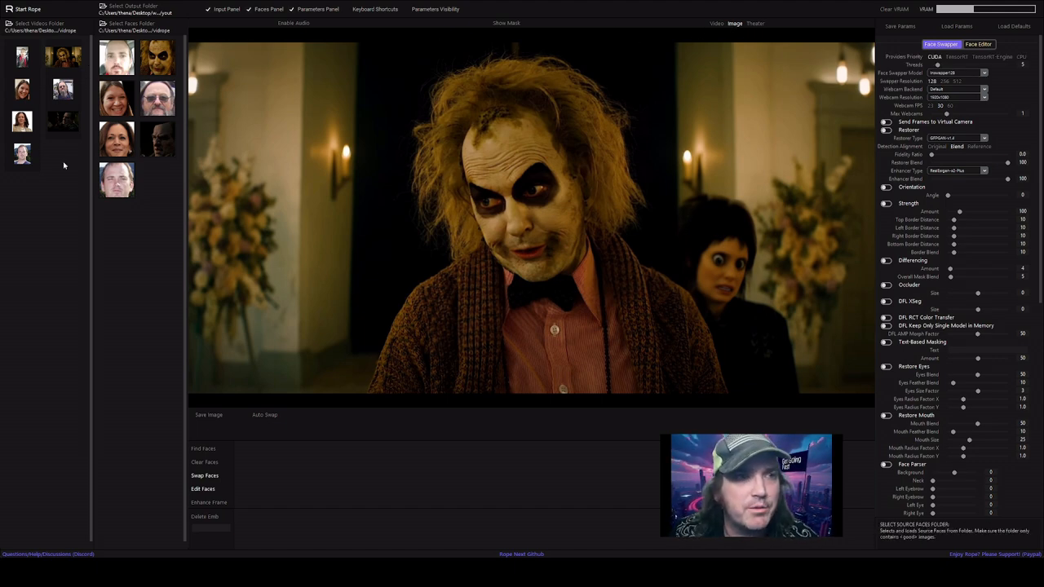
Find the faces in the still and swap the background woman's face with the first source face in the second row.
click(205, 449)
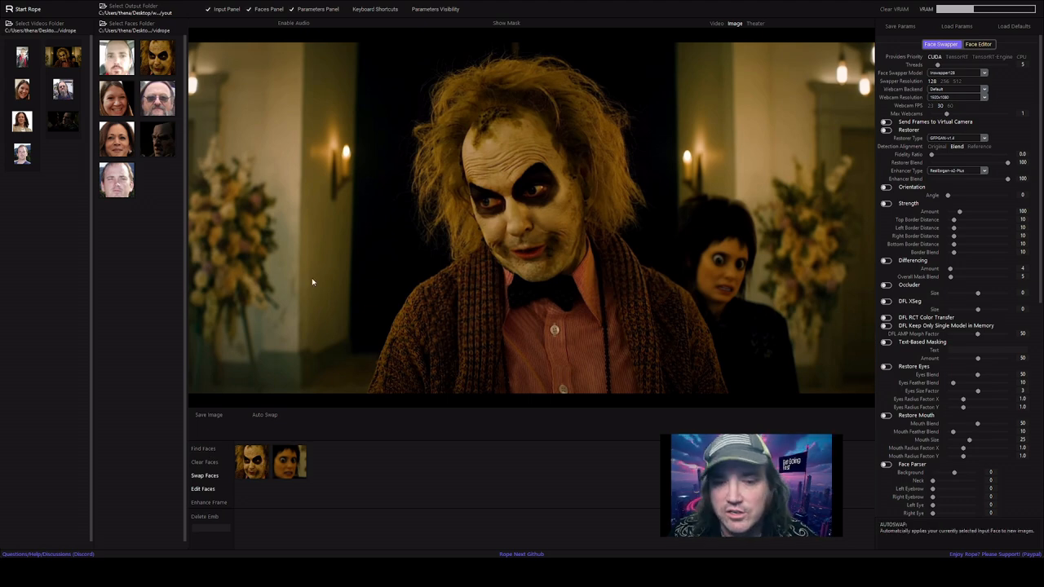
click(295, 462)
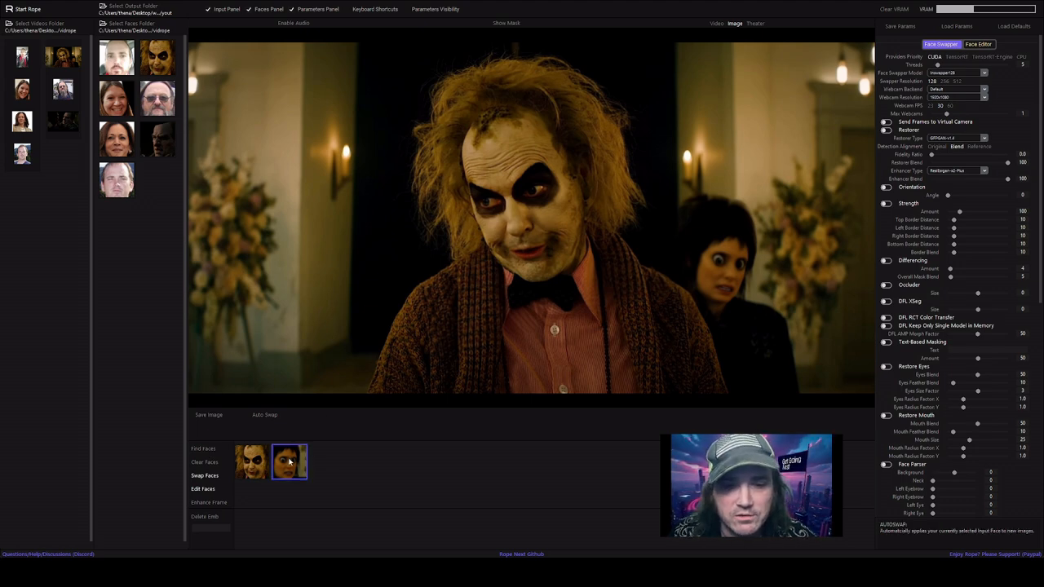
click(119, 114)
click(206, 474)
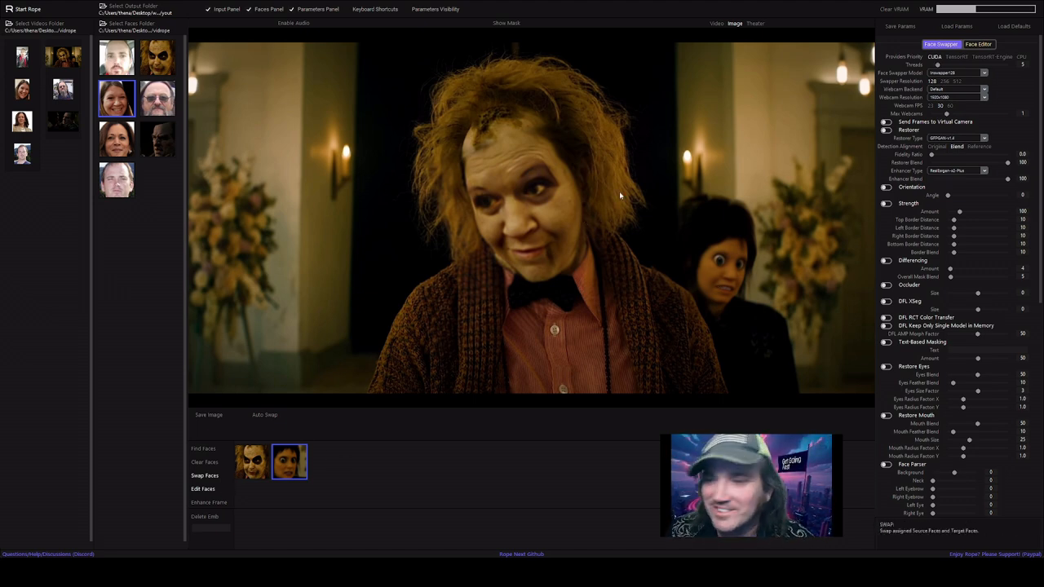
Enable Face Likeness and raise the Similarity Threshold to 78 to restrict the swap to the matching person.
drag(1038, 259, 1040, 466)
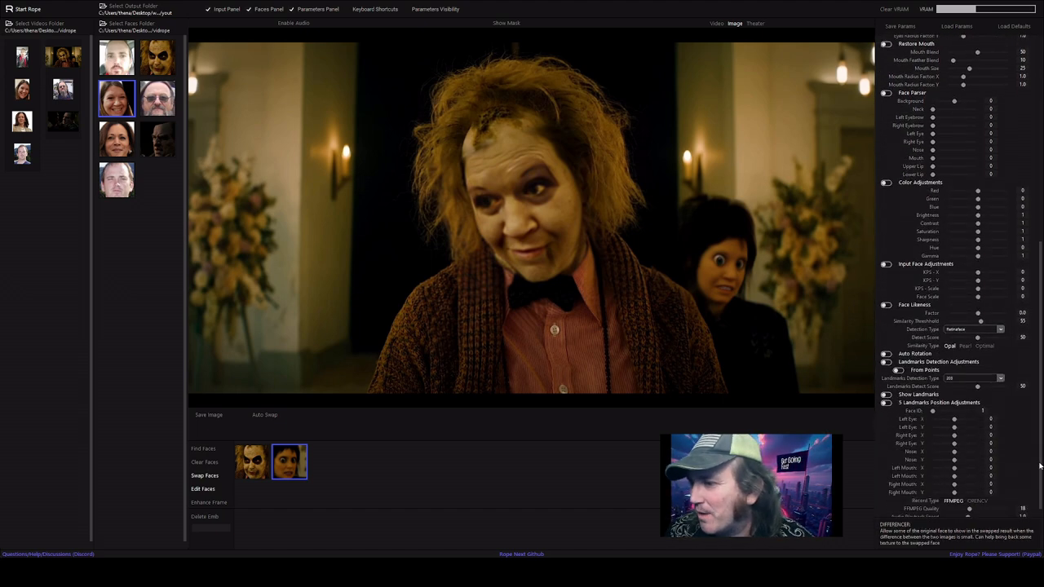
click(886, 305)
drag(978, 321, 989, 323)
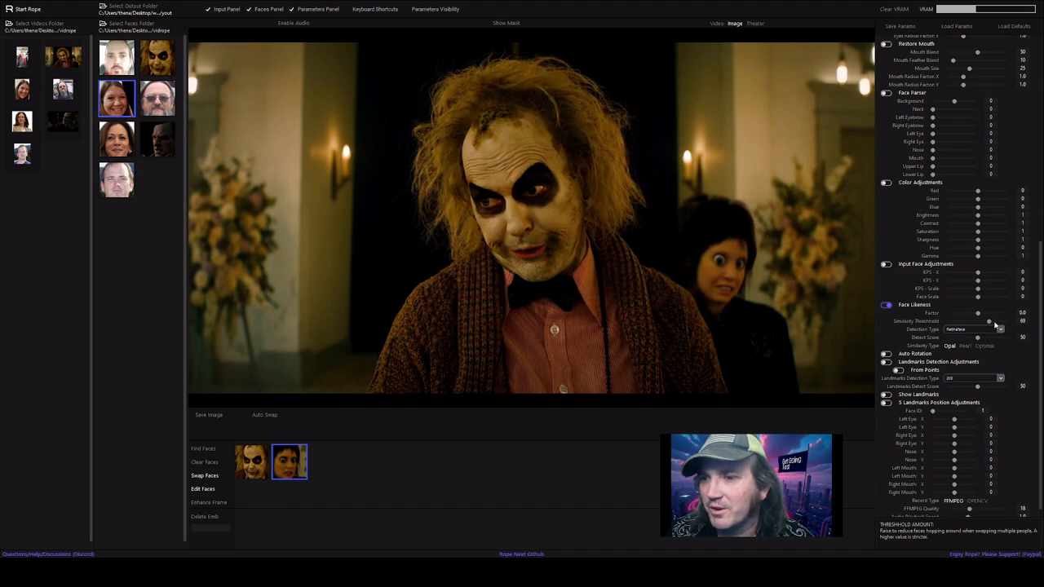
click(994, 322)
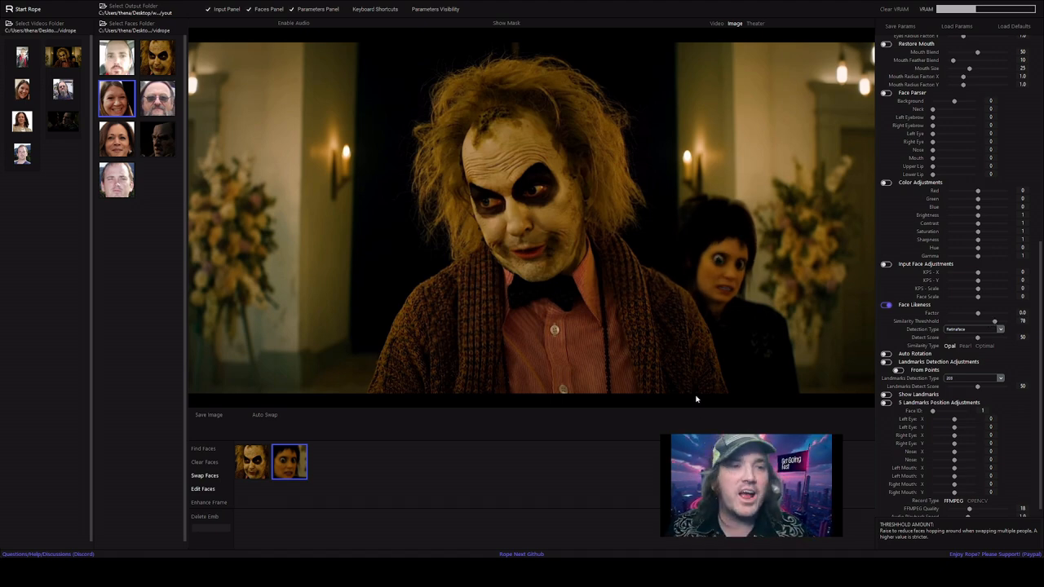
scroll(962, 122, up, 10)
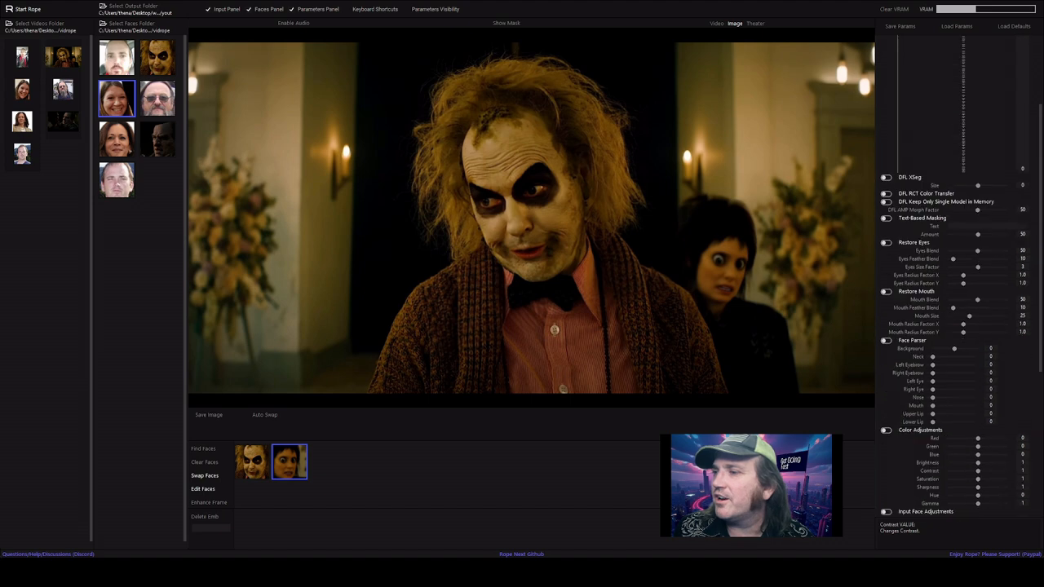